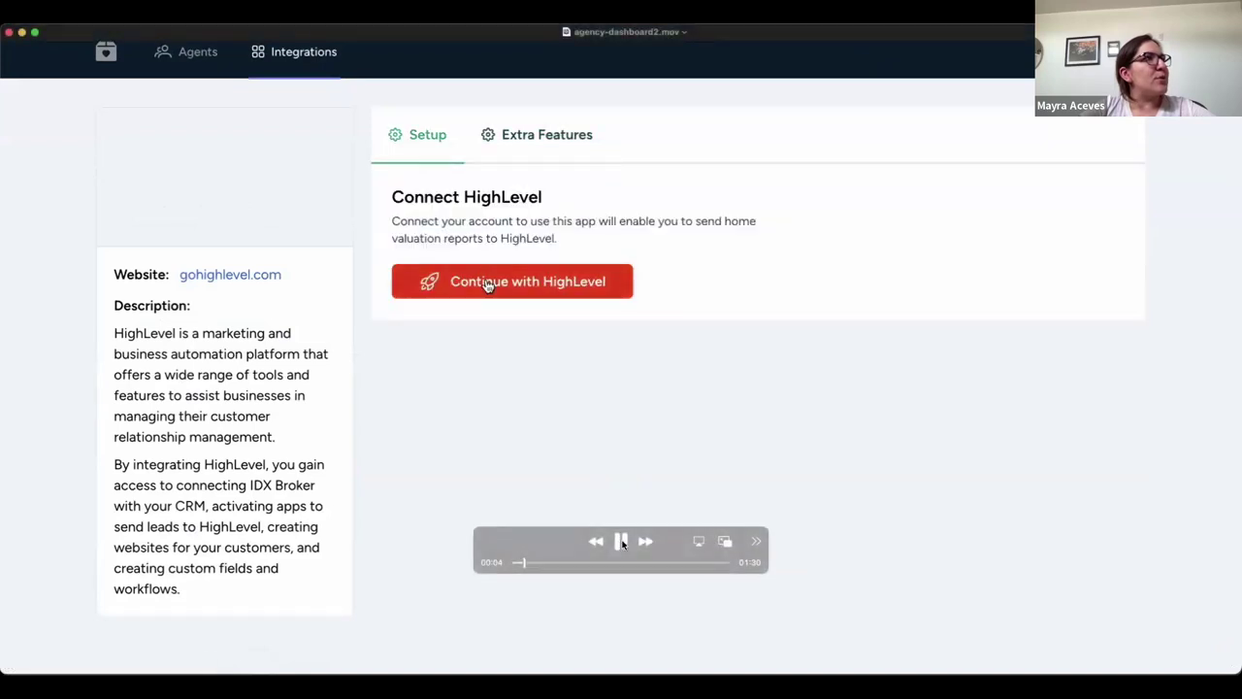
Play the agency-dashboard2.mov walkthrough, pausing at the HighLevel connection, the extra features and the code snippet
click(622, 541)
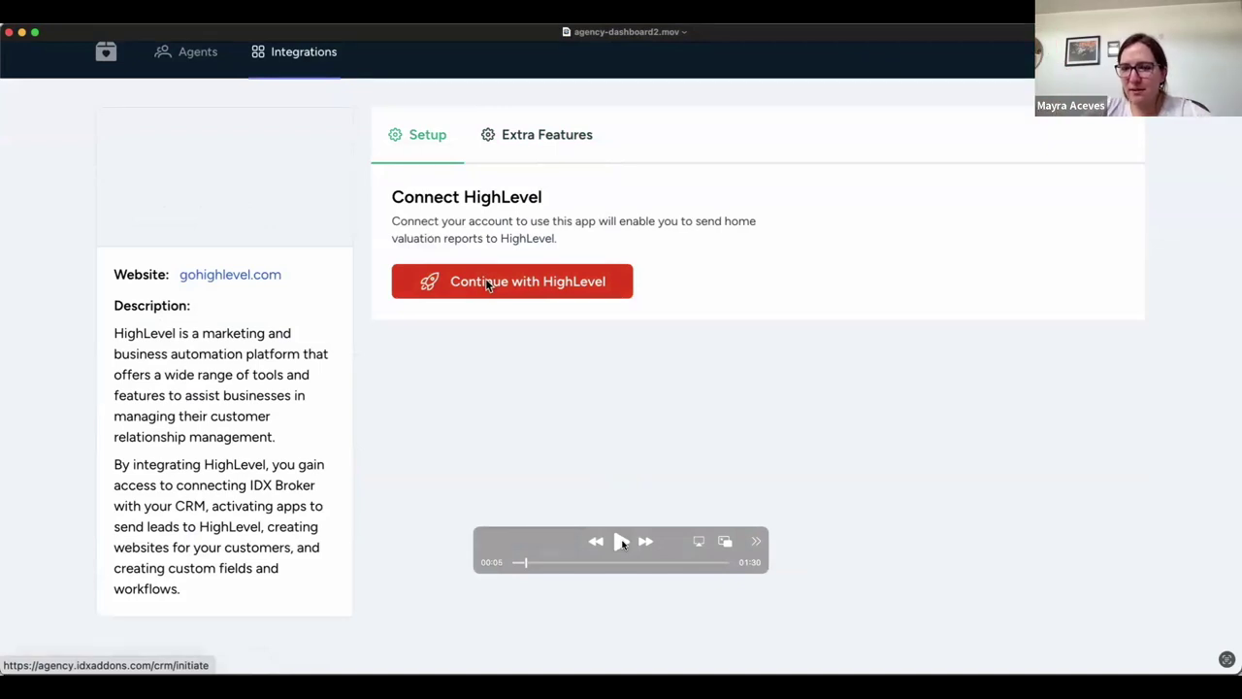
click(622, 542)
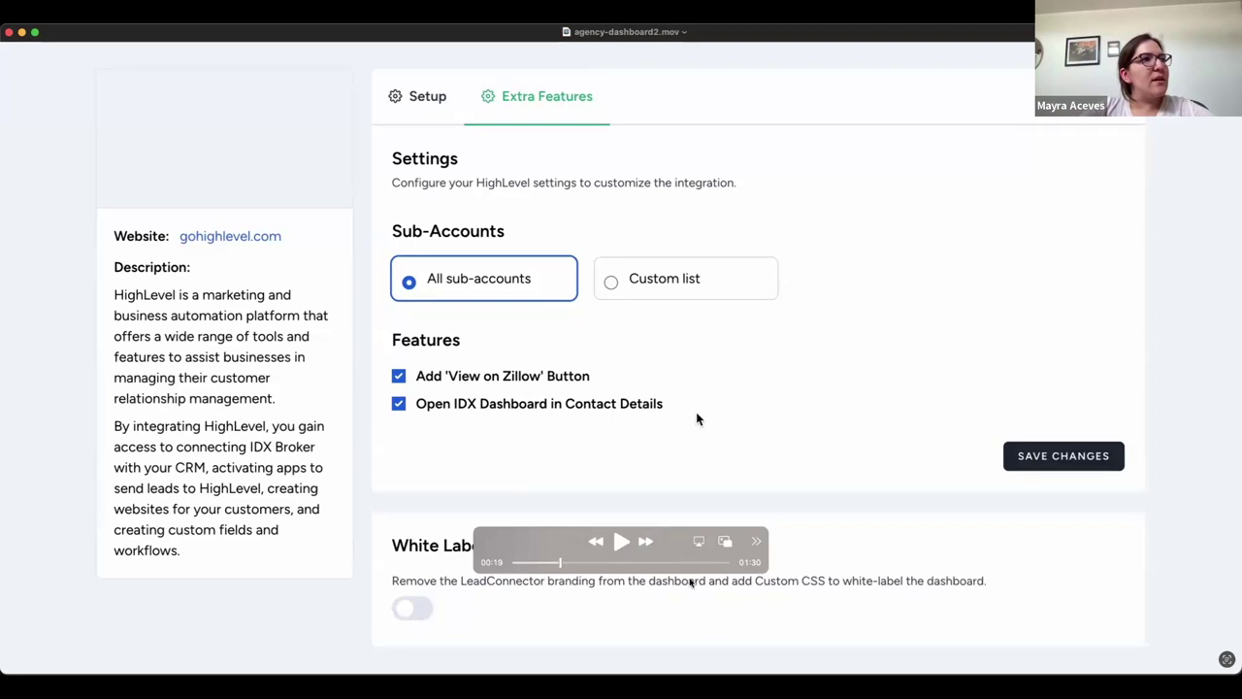
click(619, 541)
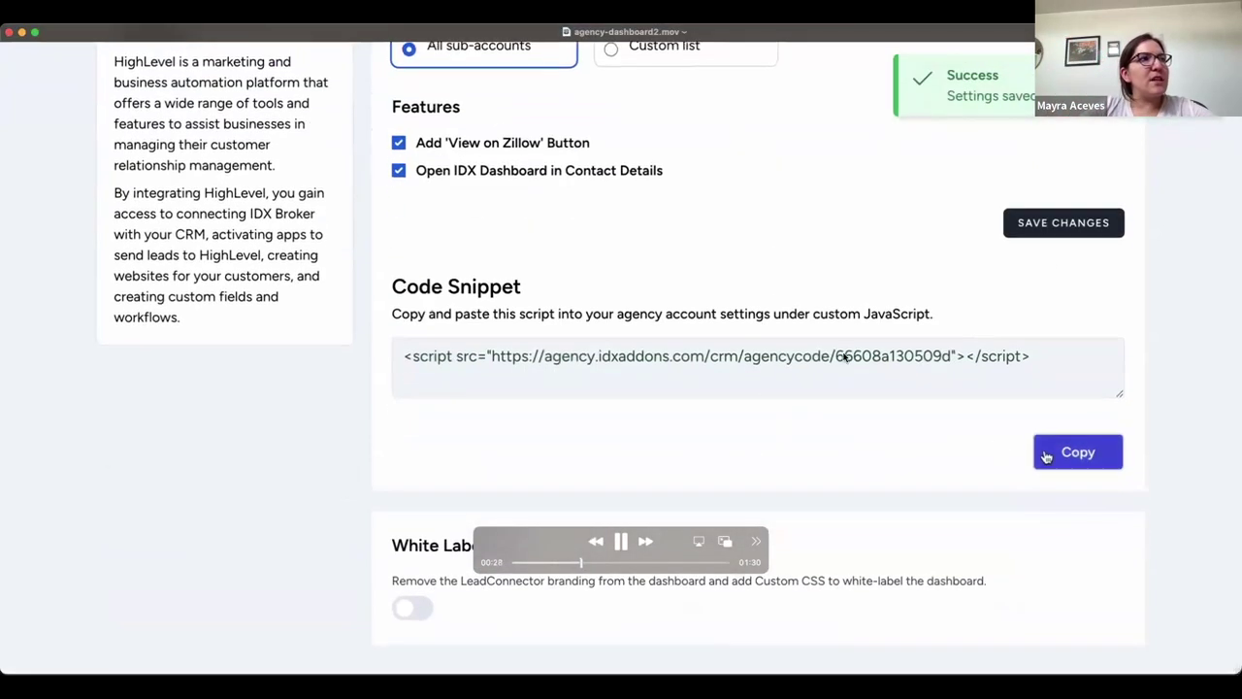
click(621, 543)
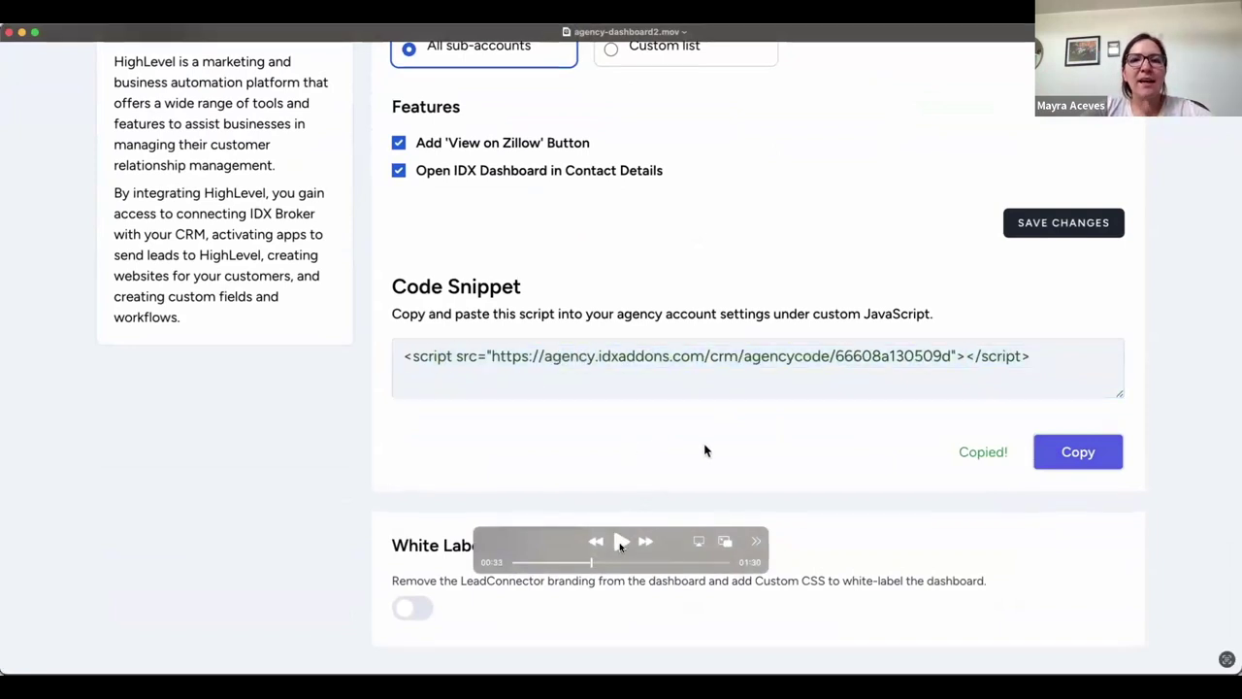
Continue the walkthrough through the PRO Dashboard upgrade, pausing at the upgrade offer and the Custom CSS Code section
click(621, 543)
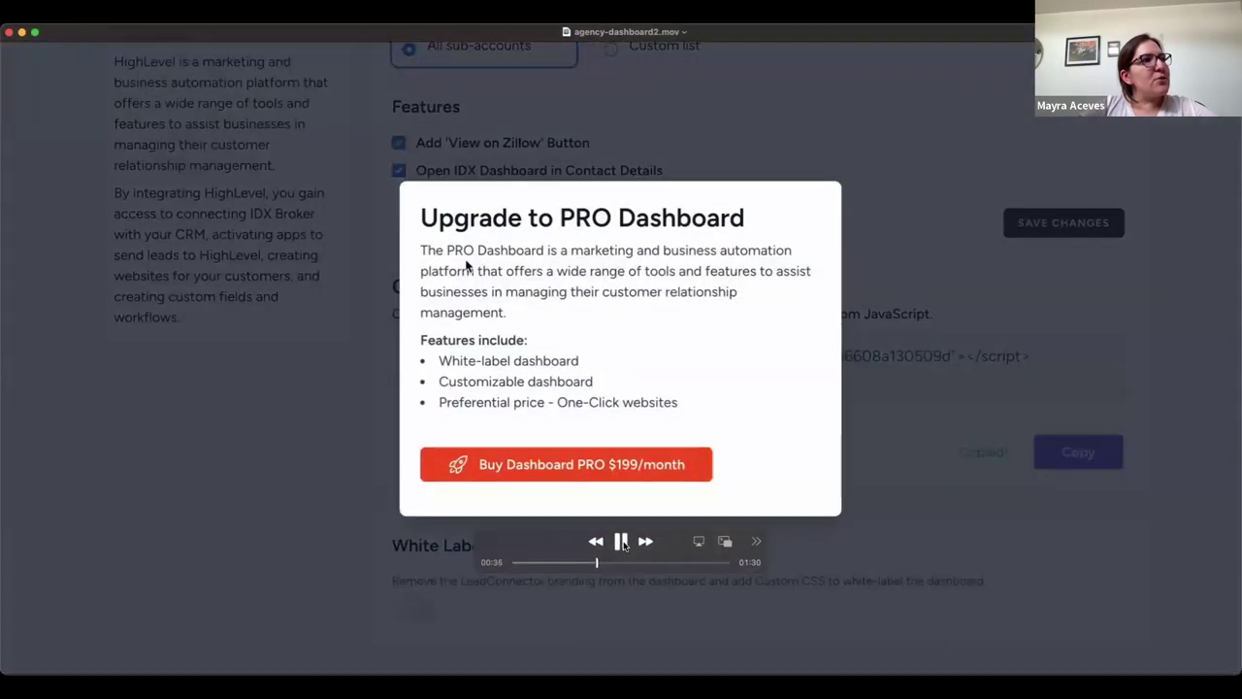
click(622, 544)
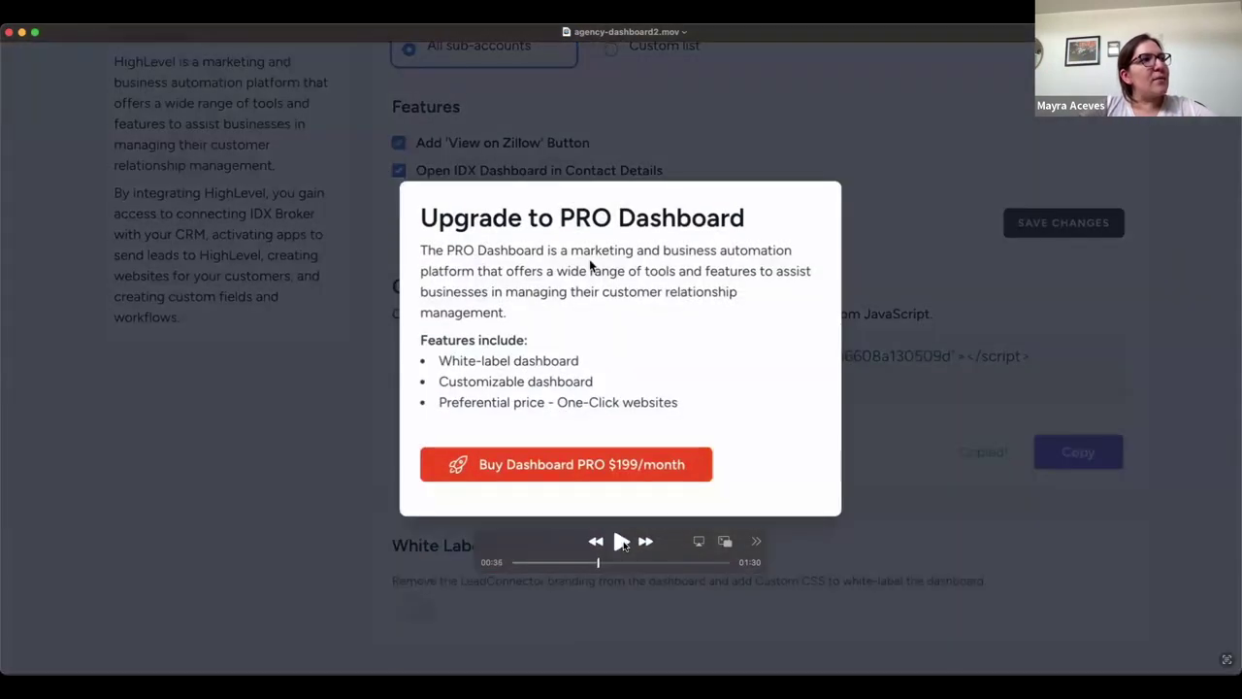
key(Left)
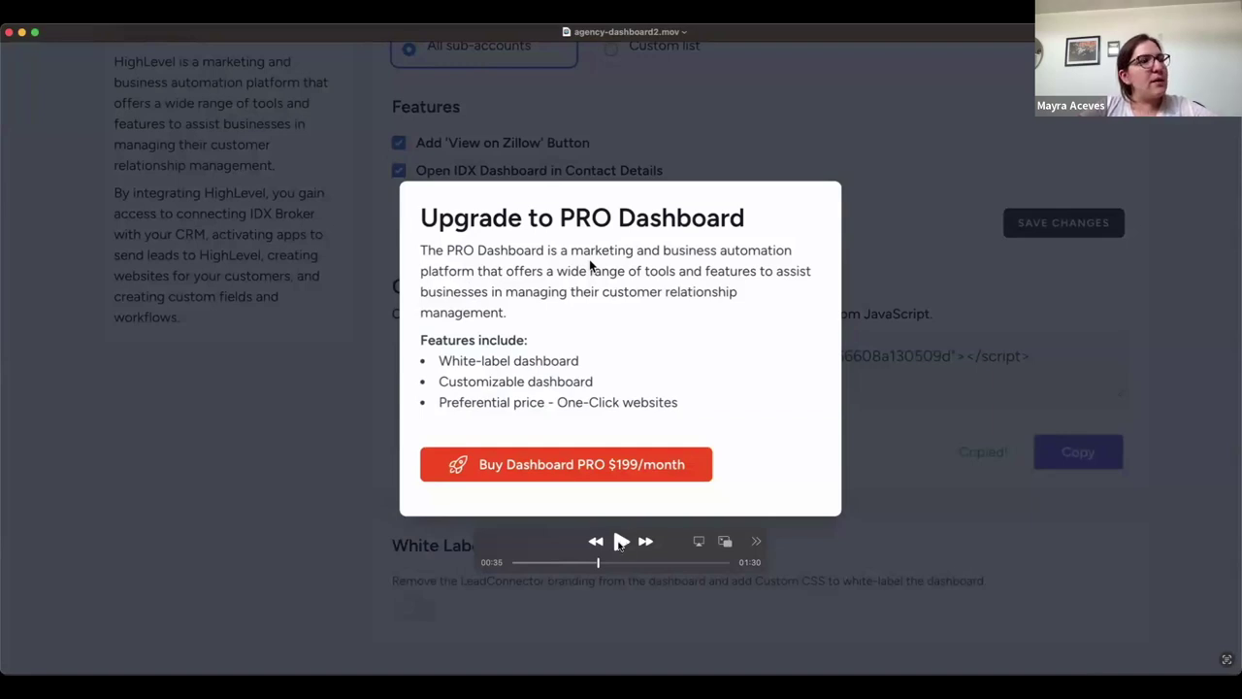
click(622, 543)
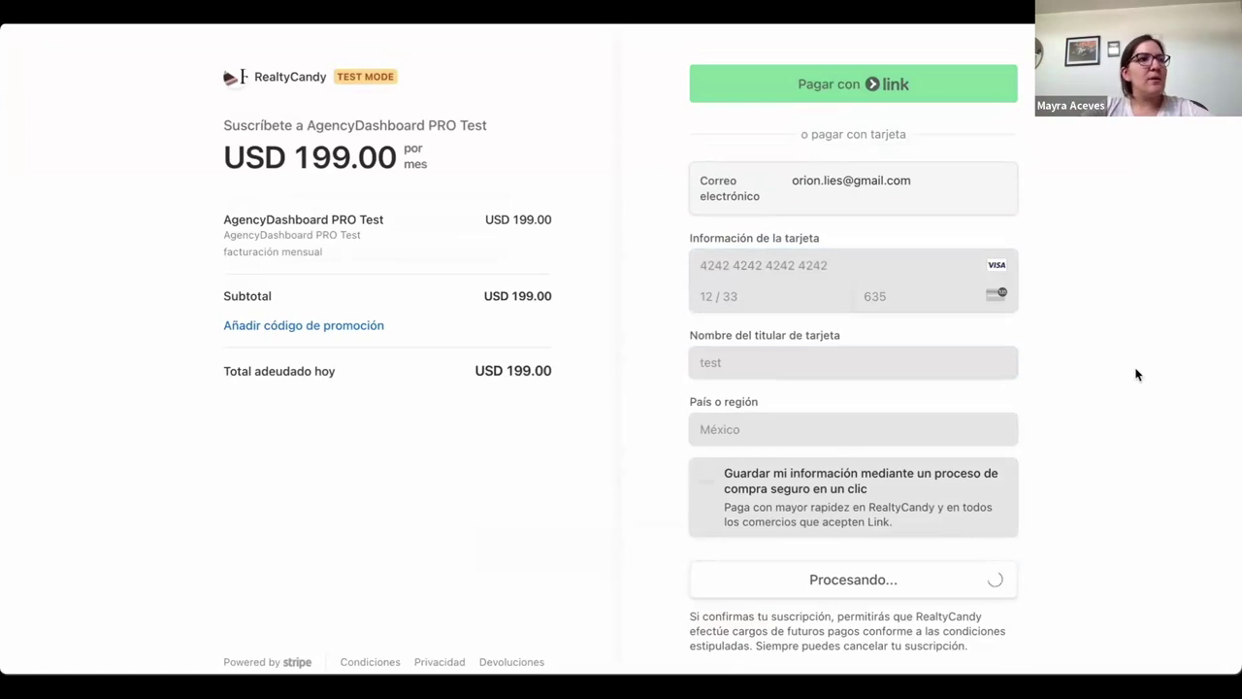
mouse_move(802, 430)
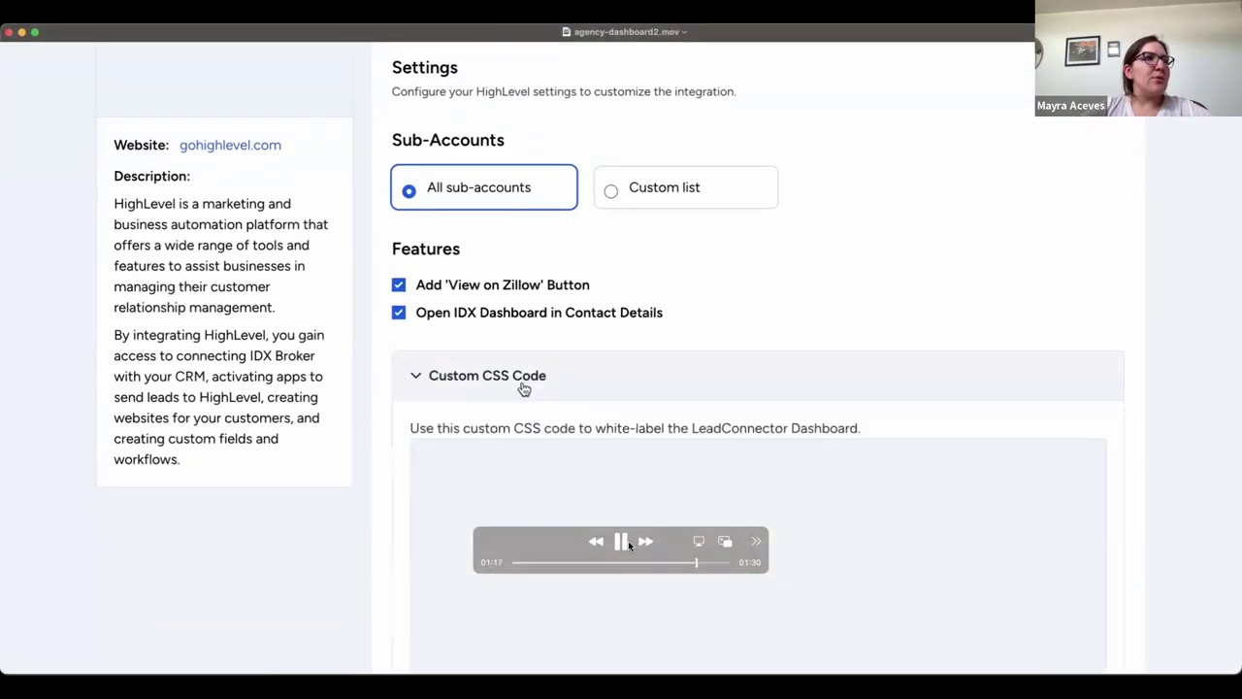
click(625, 544)
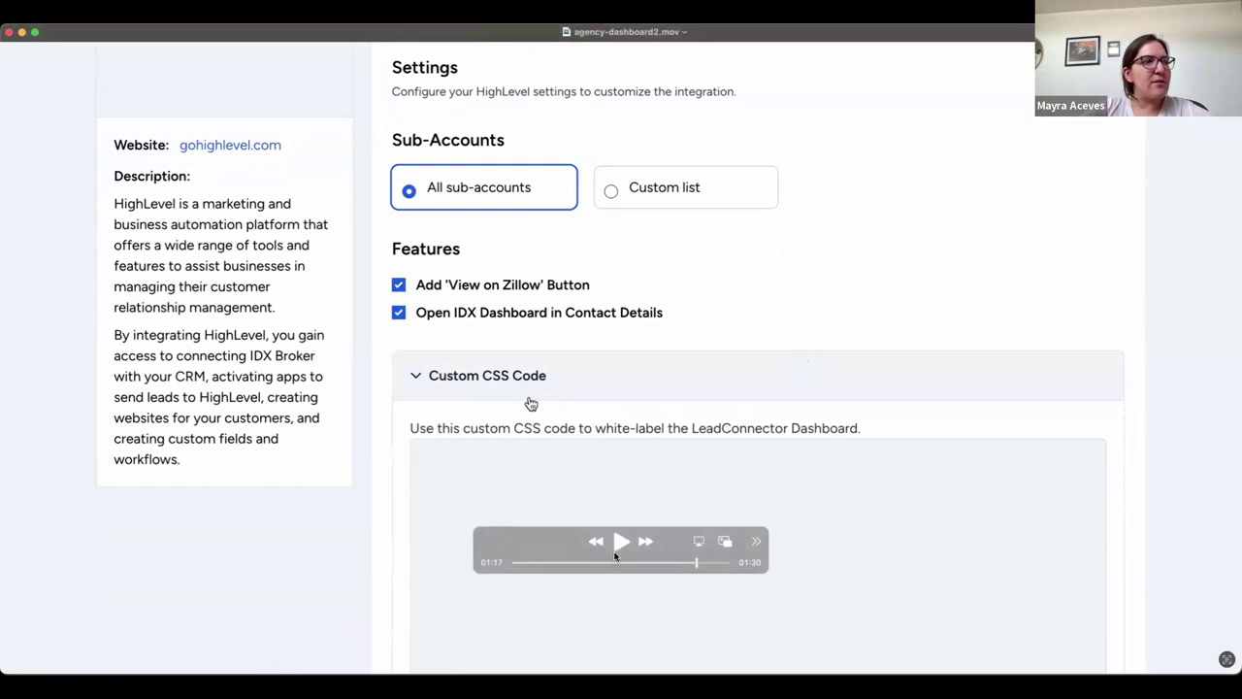
click(620, 543)
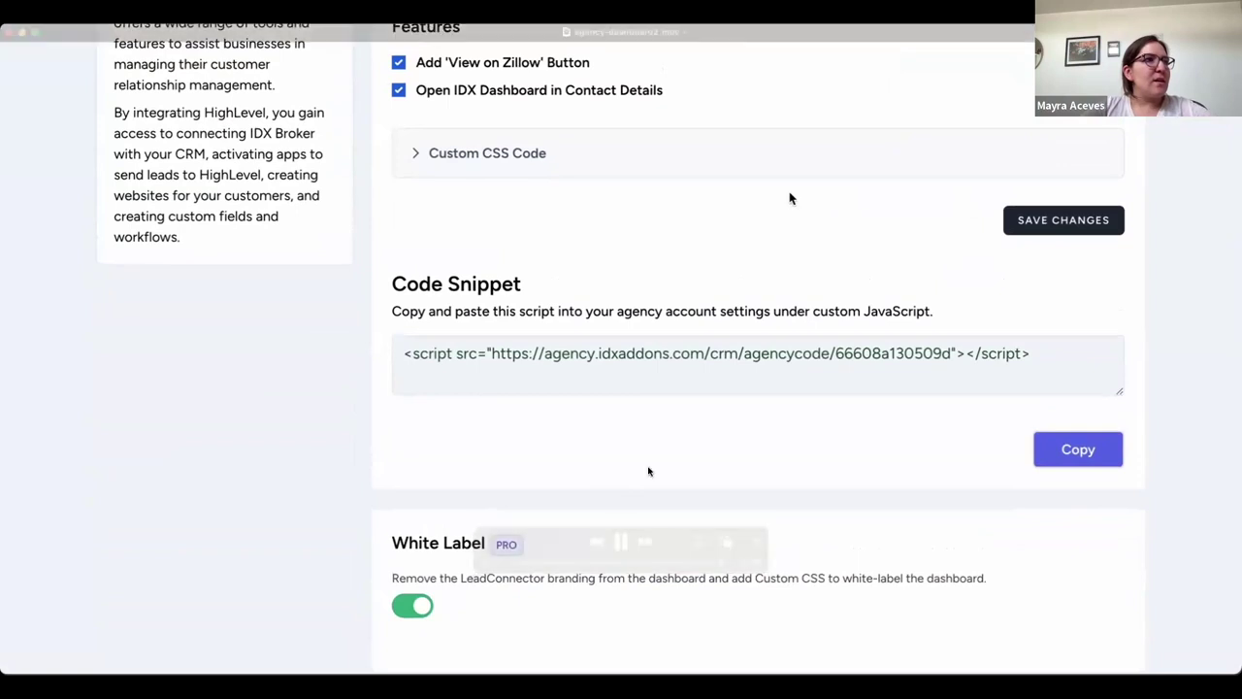
mouse_move(626, 541)
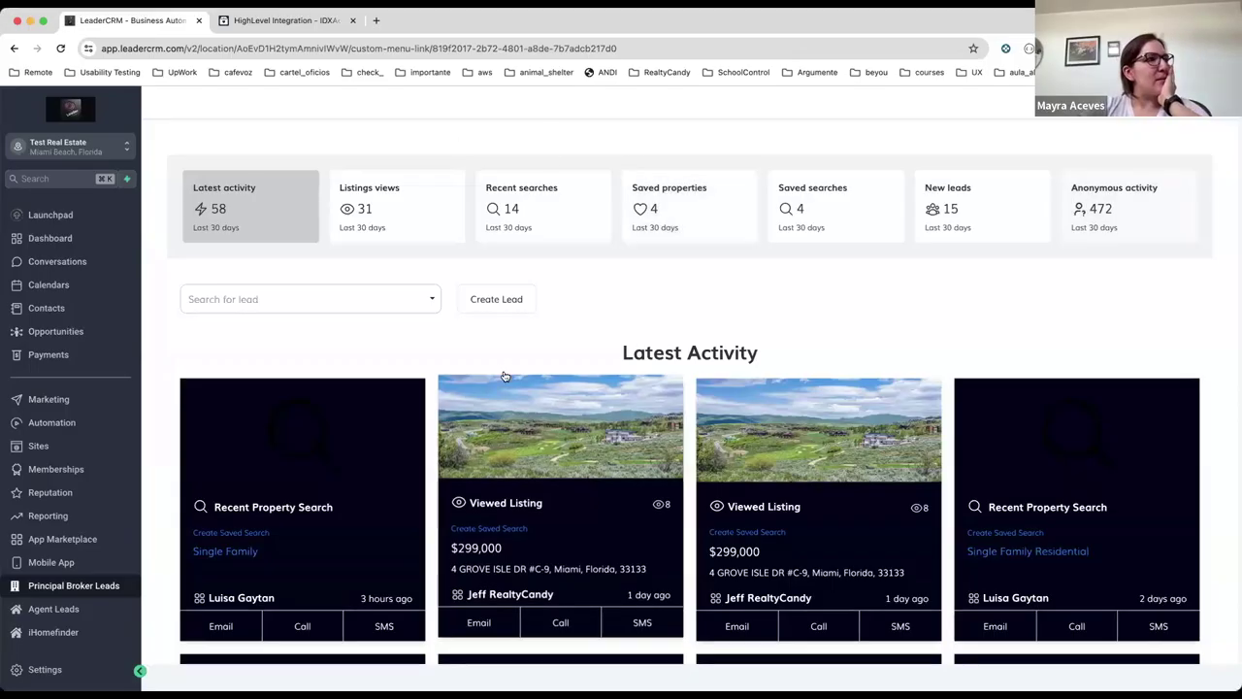
Move the HighLevel Integration browser tab ahead of LeaderCRM and review the integration's Extra Features settings
drag(289, 27, 117, 25)
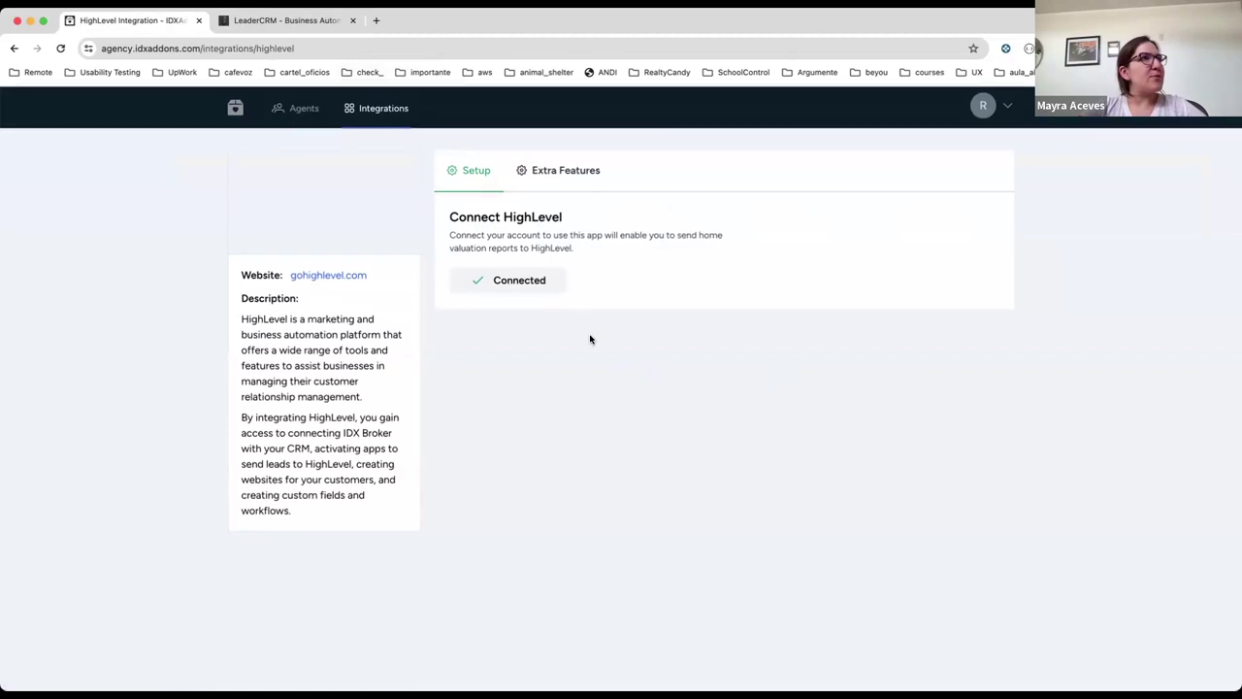
click(573, 171)
scroll(787, 344, down, 3)
scroll(641, 447, up, 1)
scroll(583, 592, down, 1)
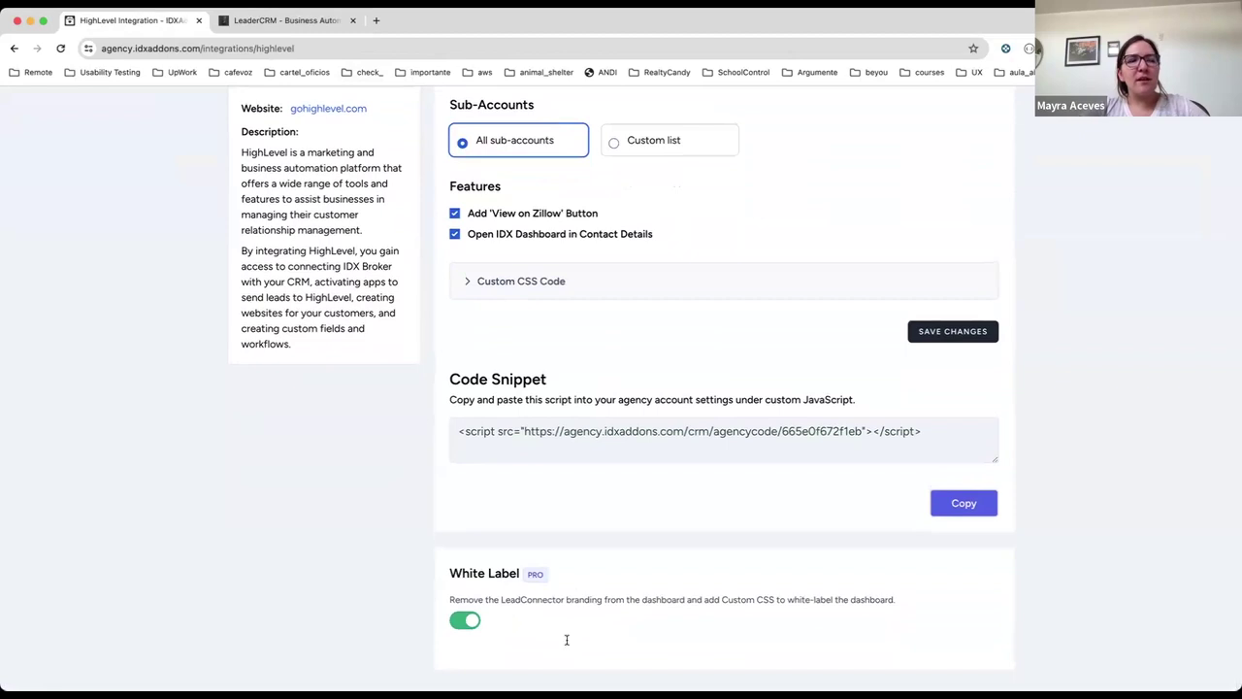
scroll(617, 466, up, 3)
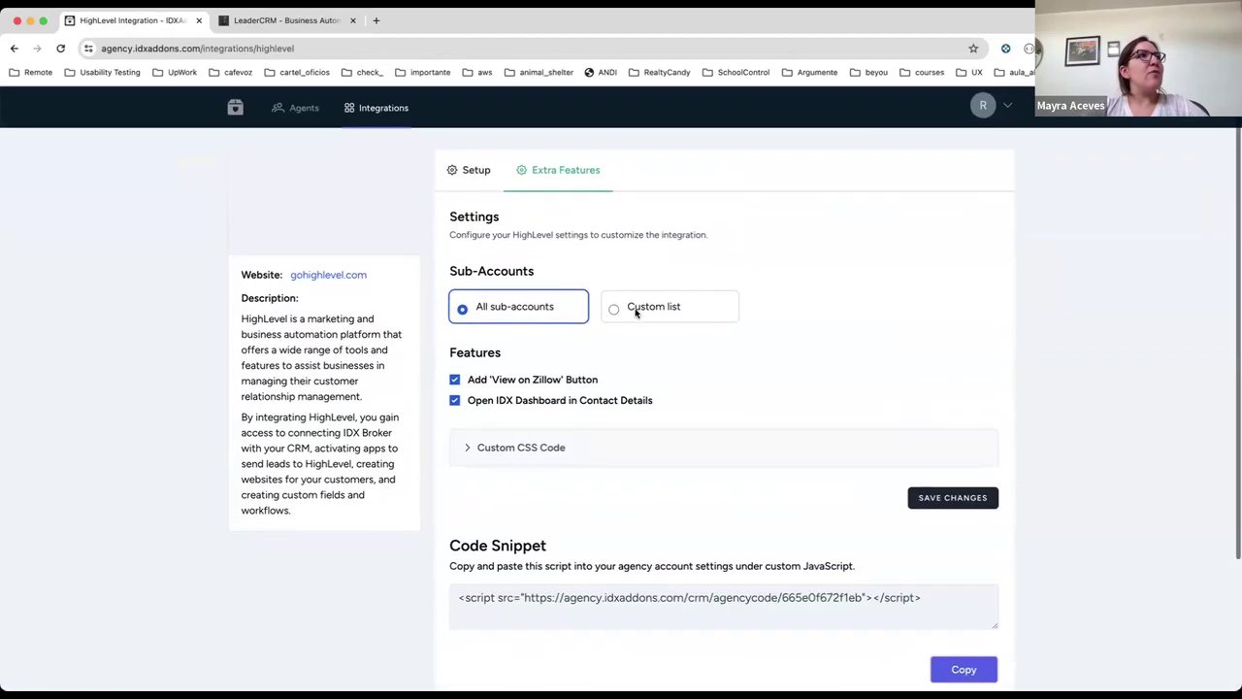
Switch to LeaderCRM and examine the Latest Activity cards on the Principal Broker Leads dashboard
click(264, 21)
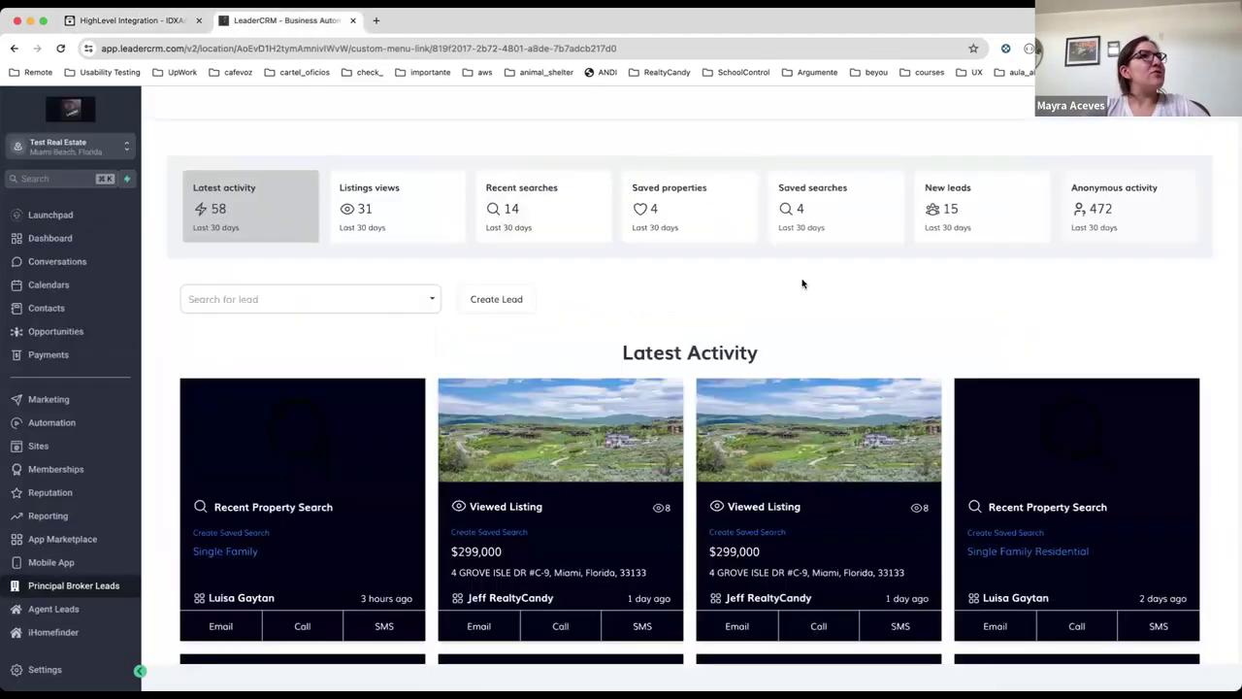
scroll(739, 315, down, 4)
scroll(739, 316, down, 5)
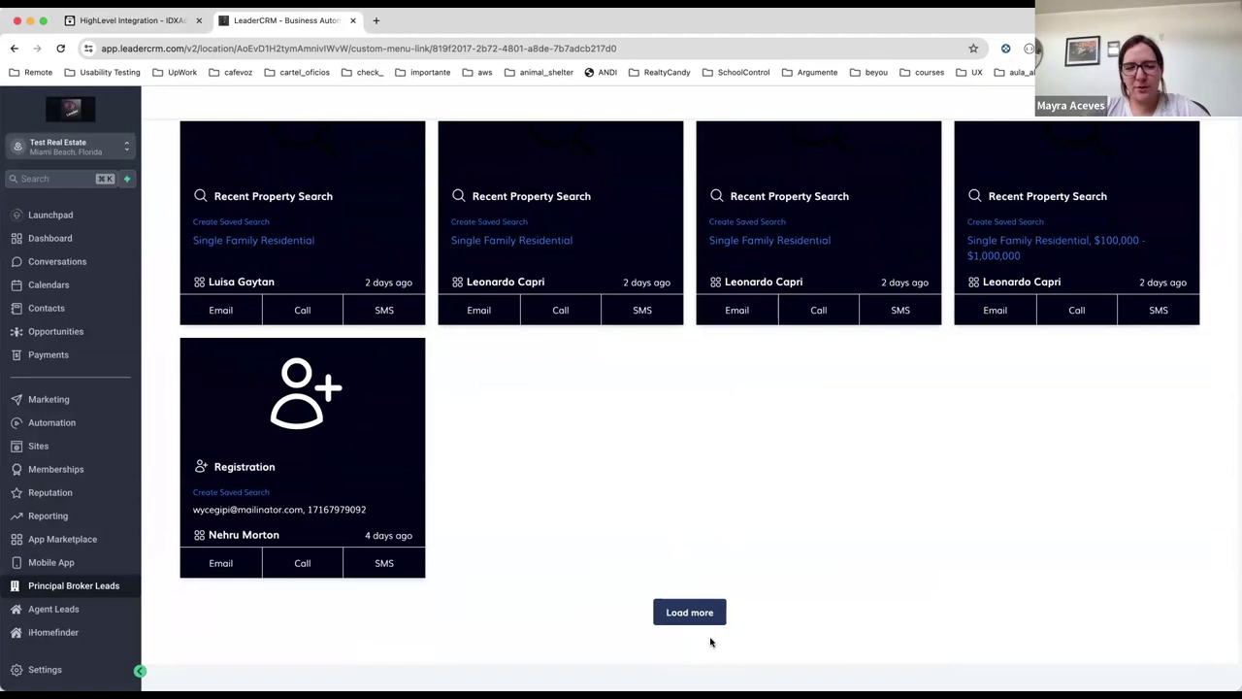
scroll(643, 463, up, 8)
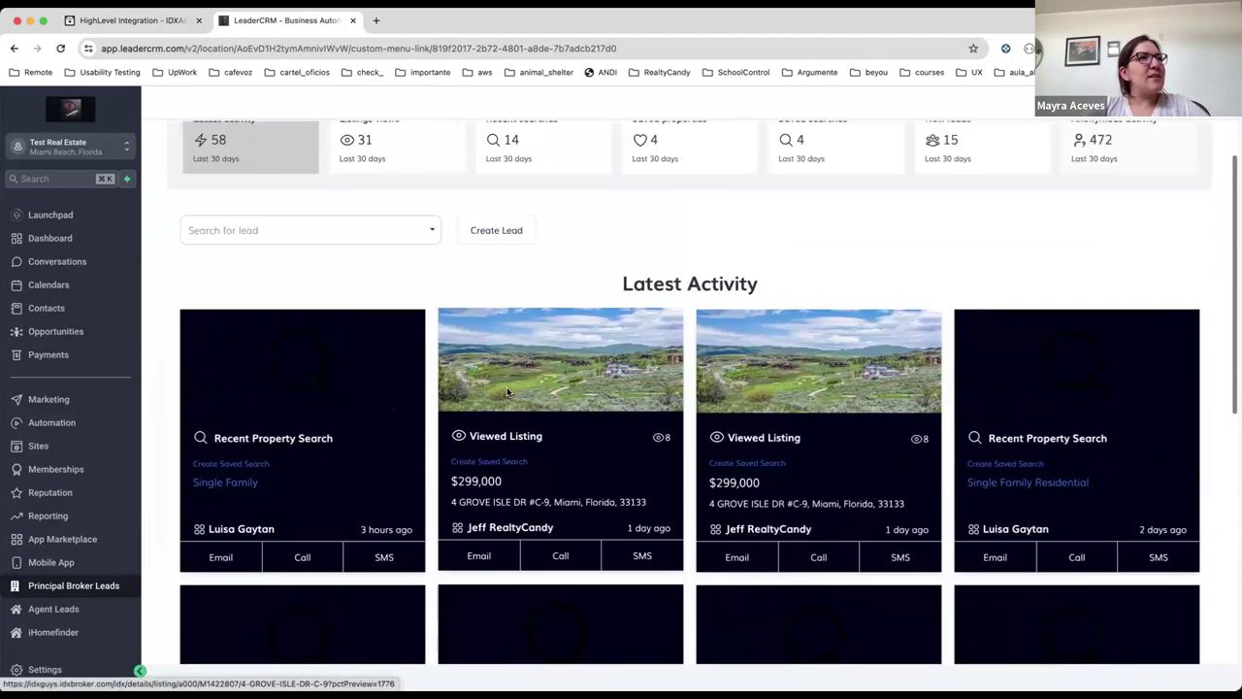
scroll(457, 410, up, 2)
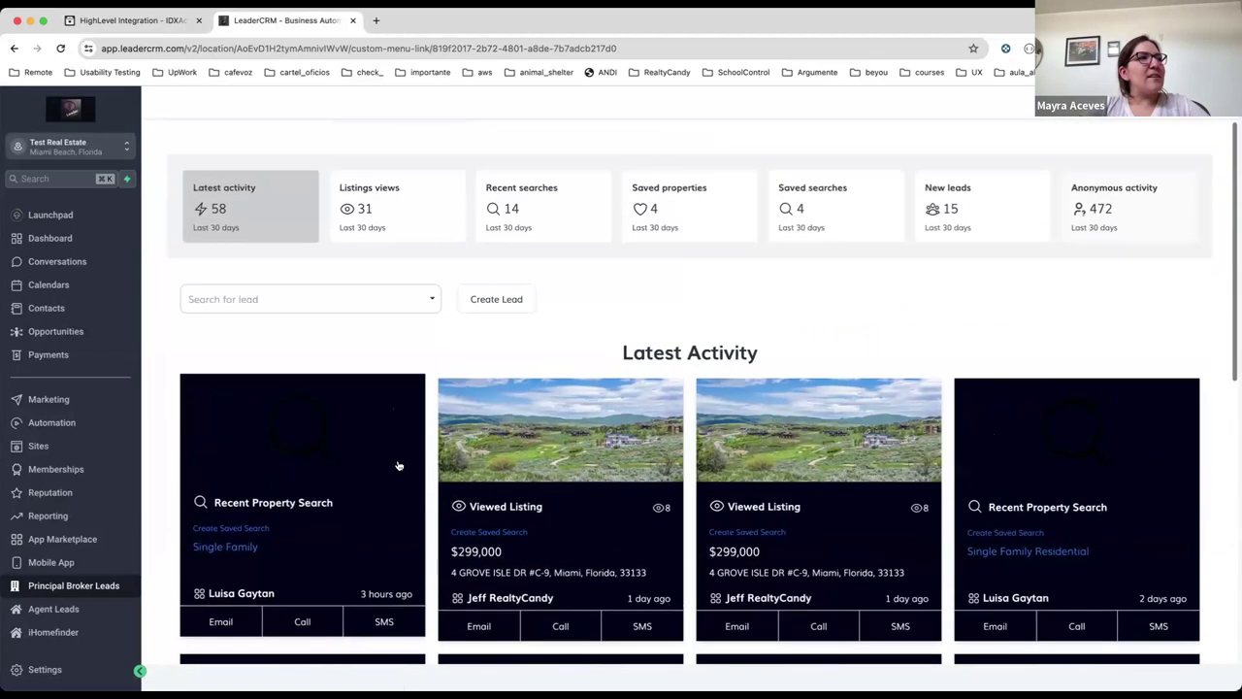
Expand Custom CSS Code in the HighLevel integration settings and compare its rules with the LeaderCRM dashboard cards
click(136, 21)
scroll(582, 427, down, 1)
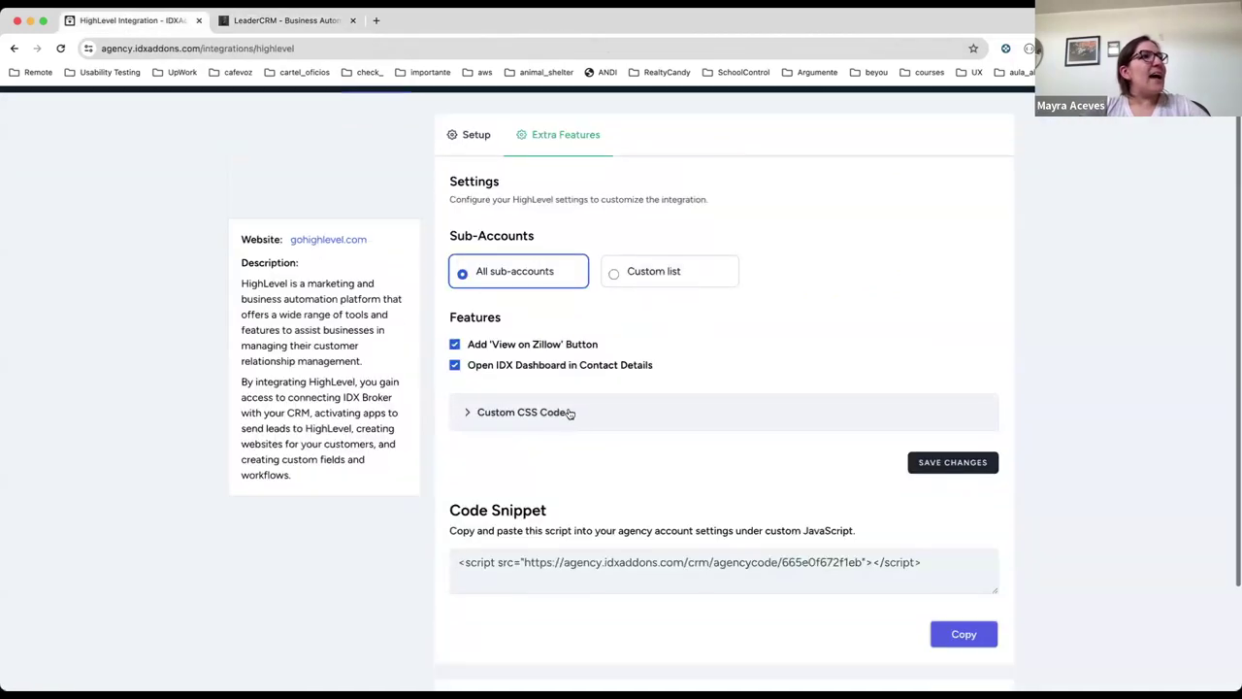
click(569, 412)
scroll(627, 471, down, 5)
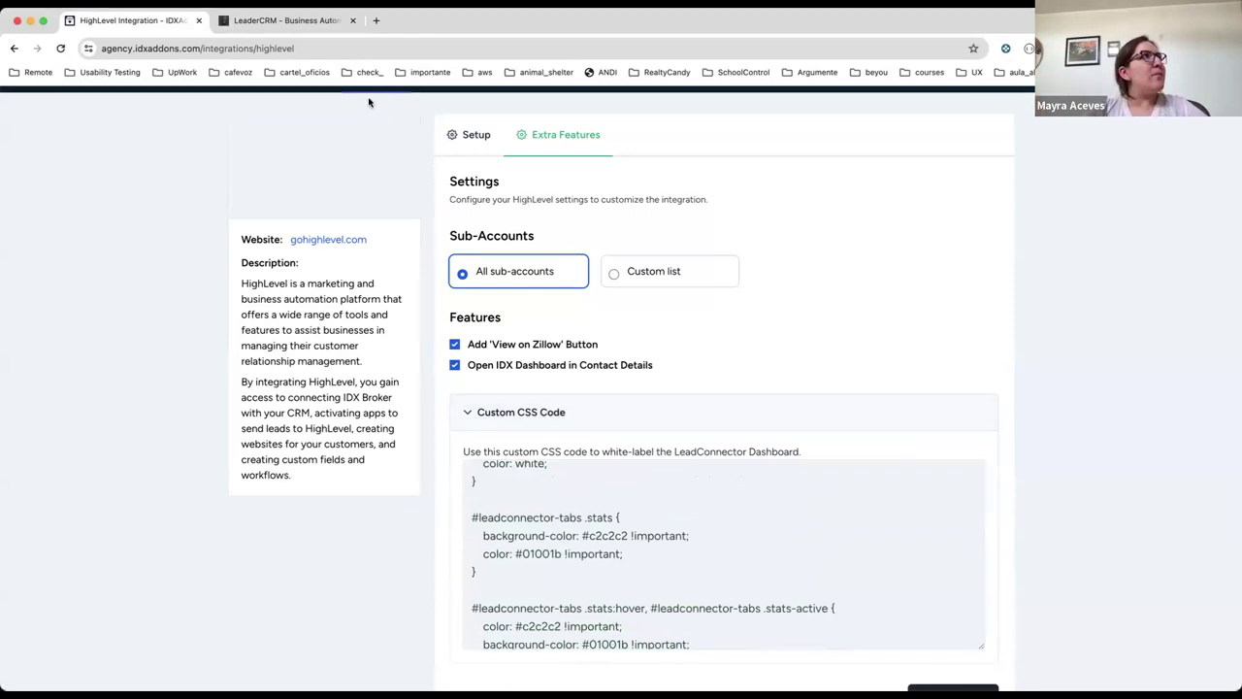
click(306, 23)
scroll(627, 572, down, 5)
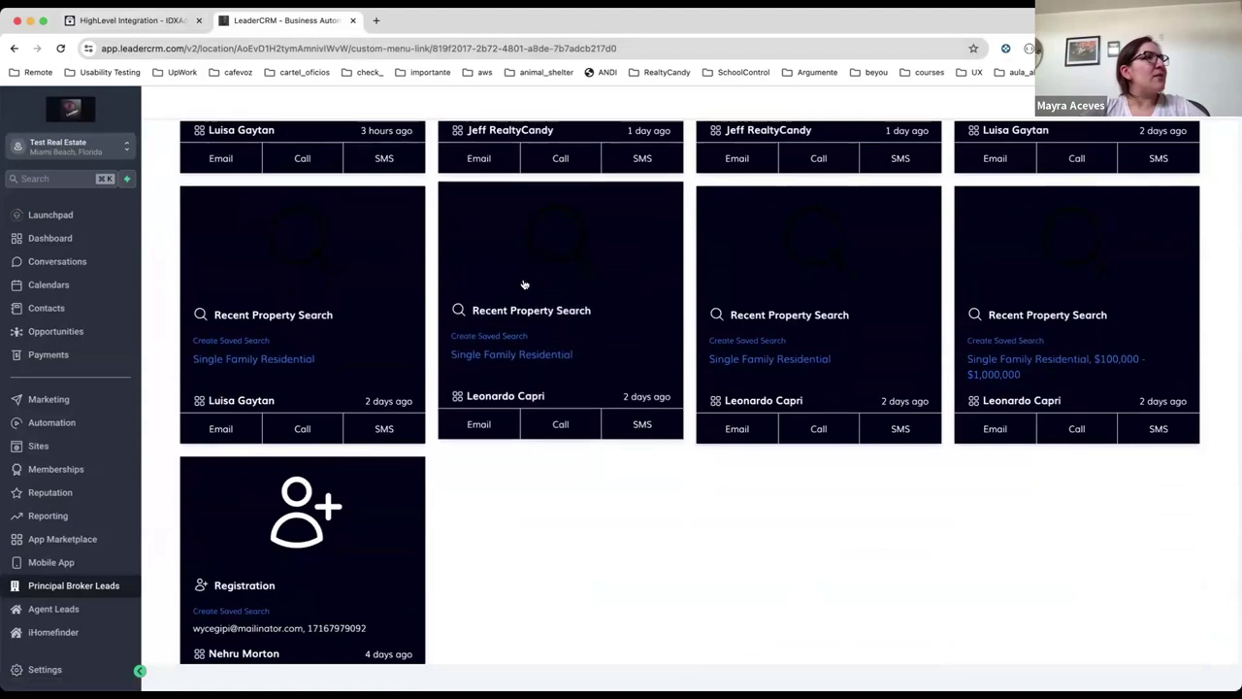
Set --cards-background-color to #eeeeee in the HighLevel integration's custom CSS and save the changes
click(127, 22)
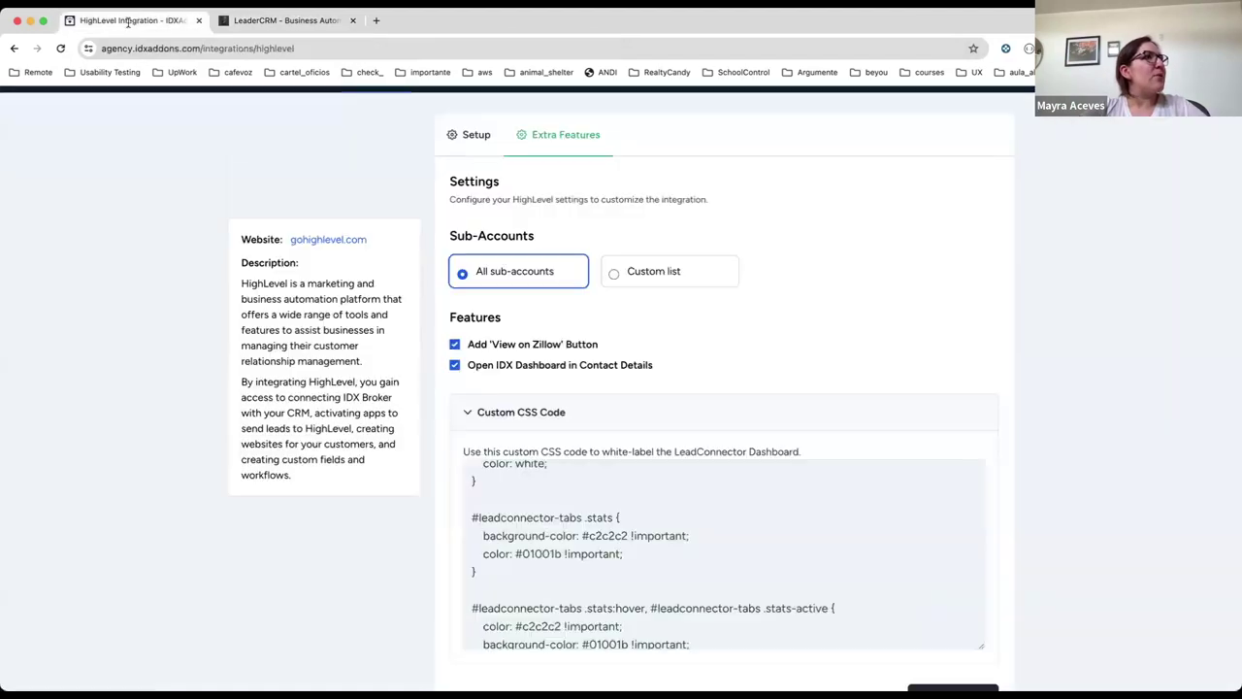
scroll(795, 493, up, 5)
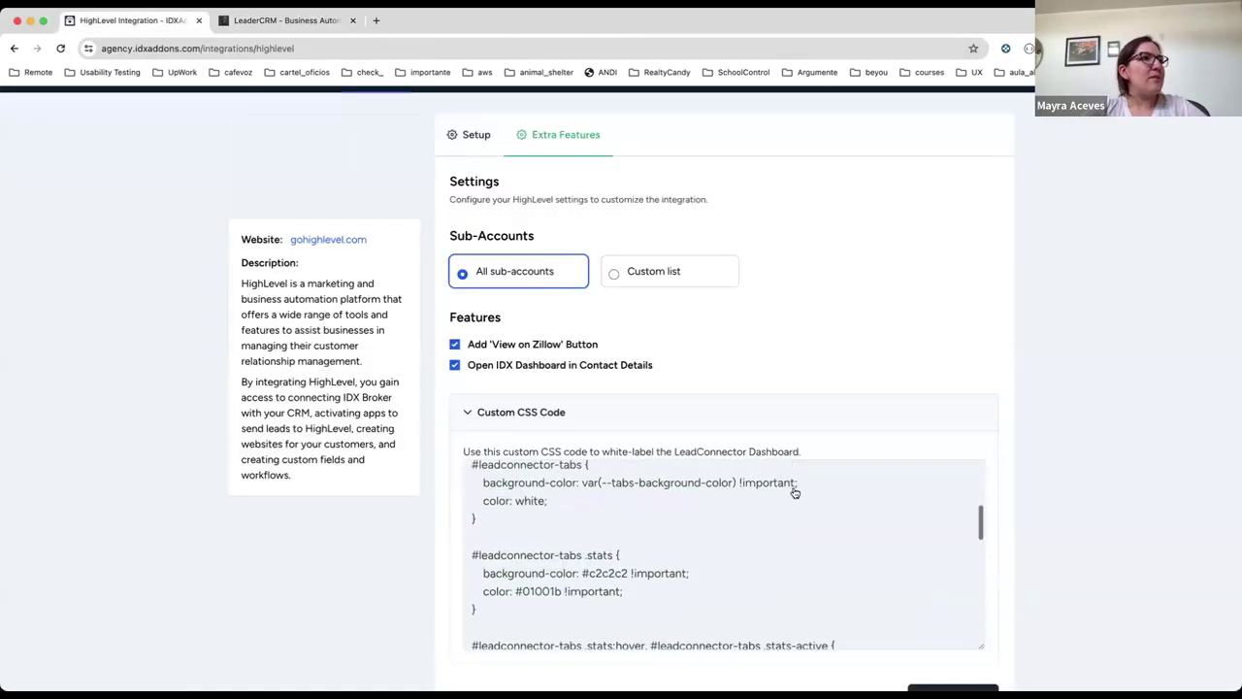
scroll(795, 493, up, 3)
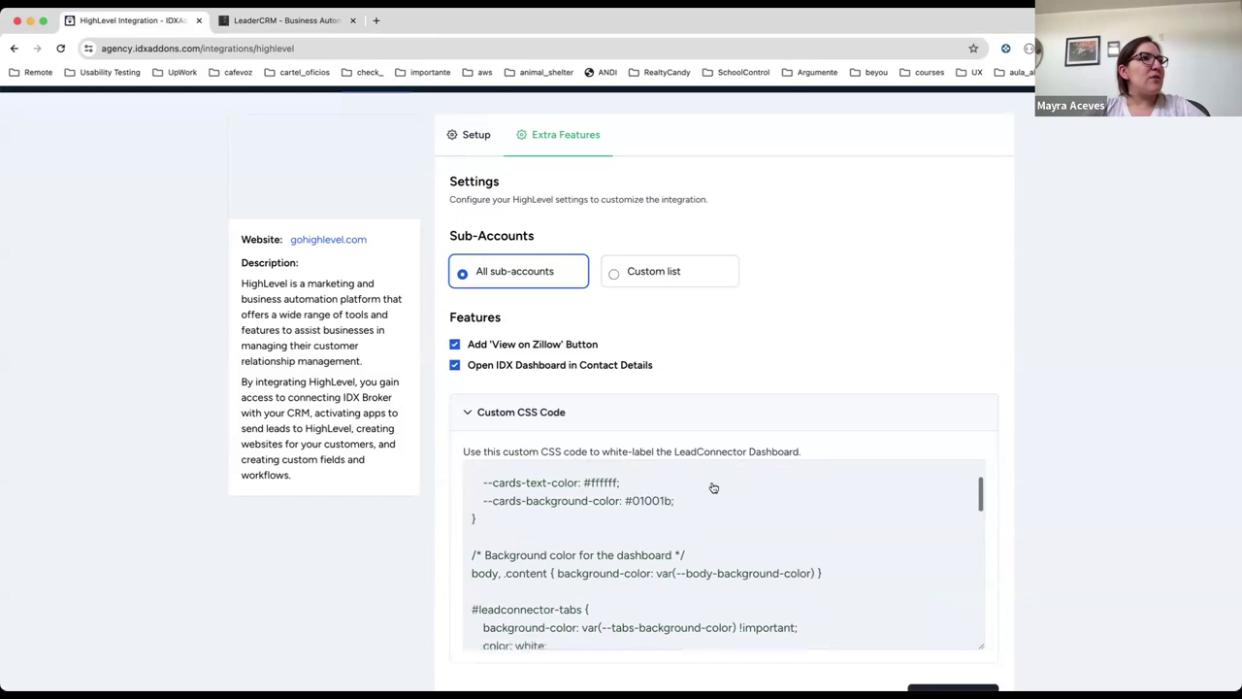
double_click(646, 492)
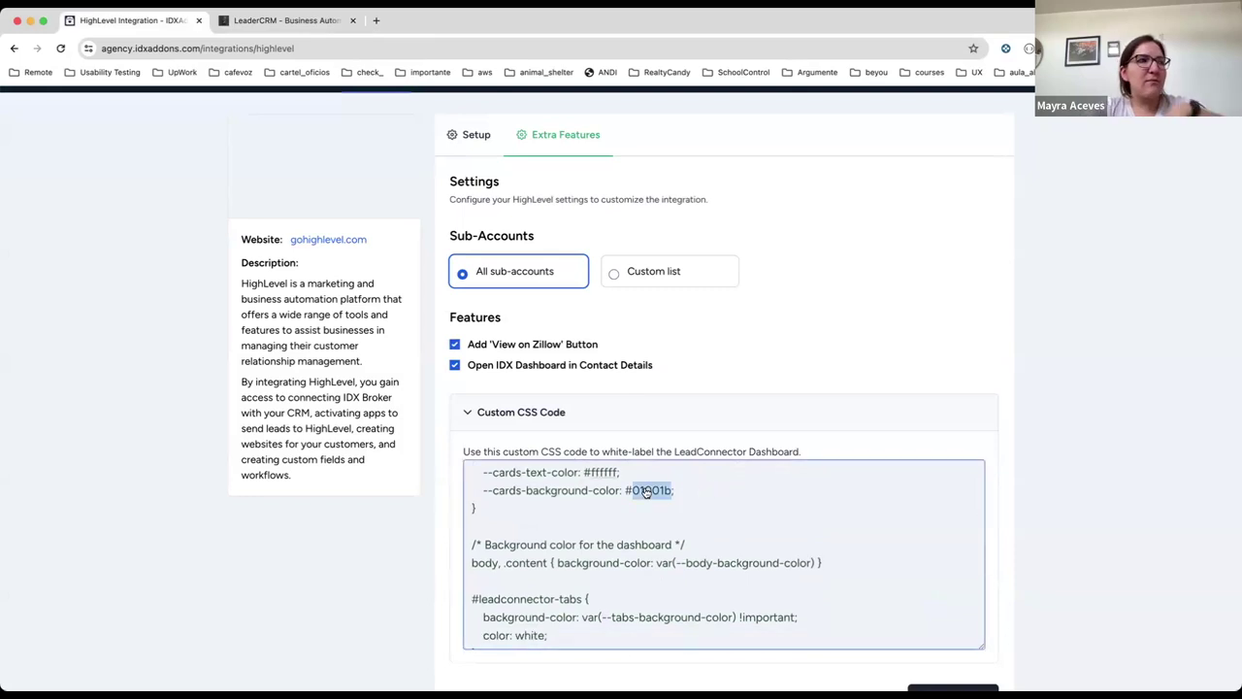
text(eeeeee)
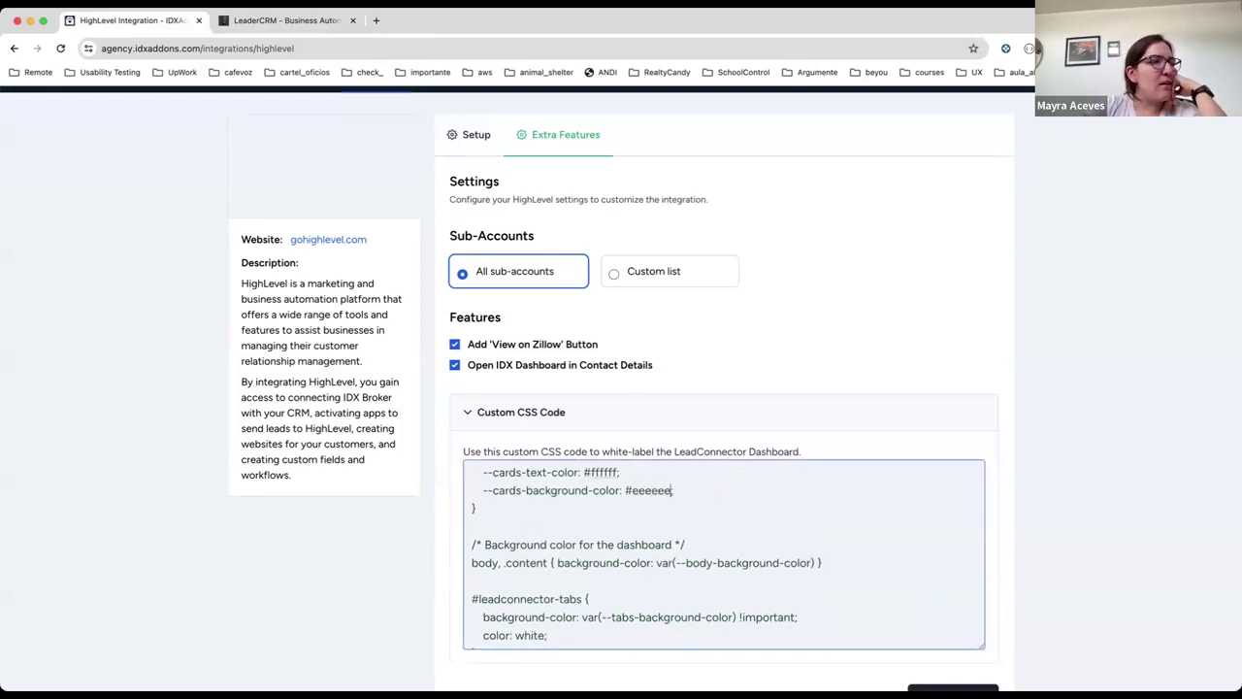
scroll(755, 439, down, 3)
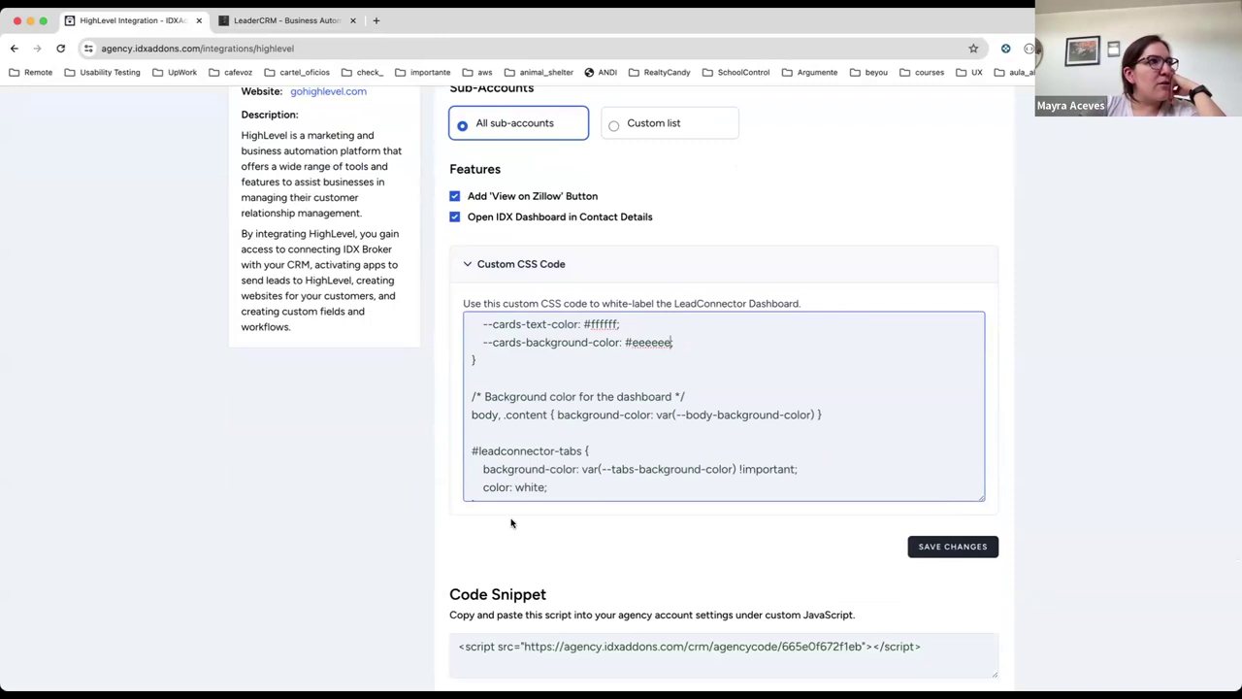
click(934, 547)
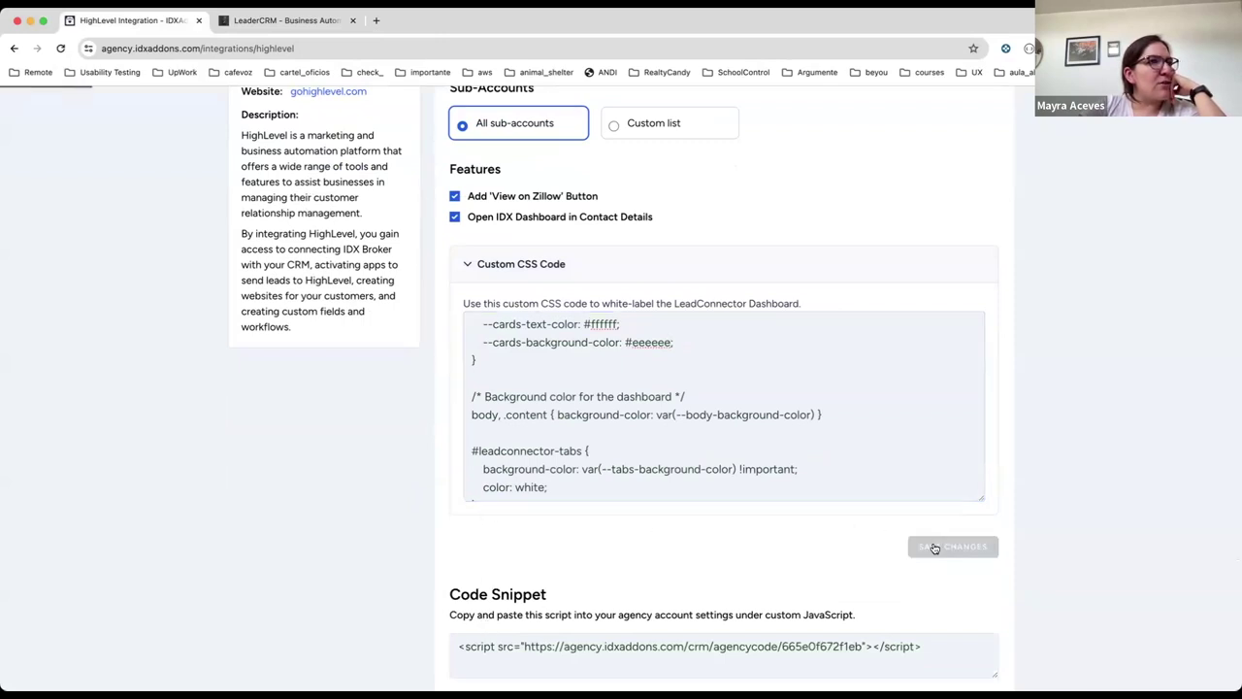
Check the card styling on the Principal Broker Leads dashboard in LeaderCRM
click(329, 21)
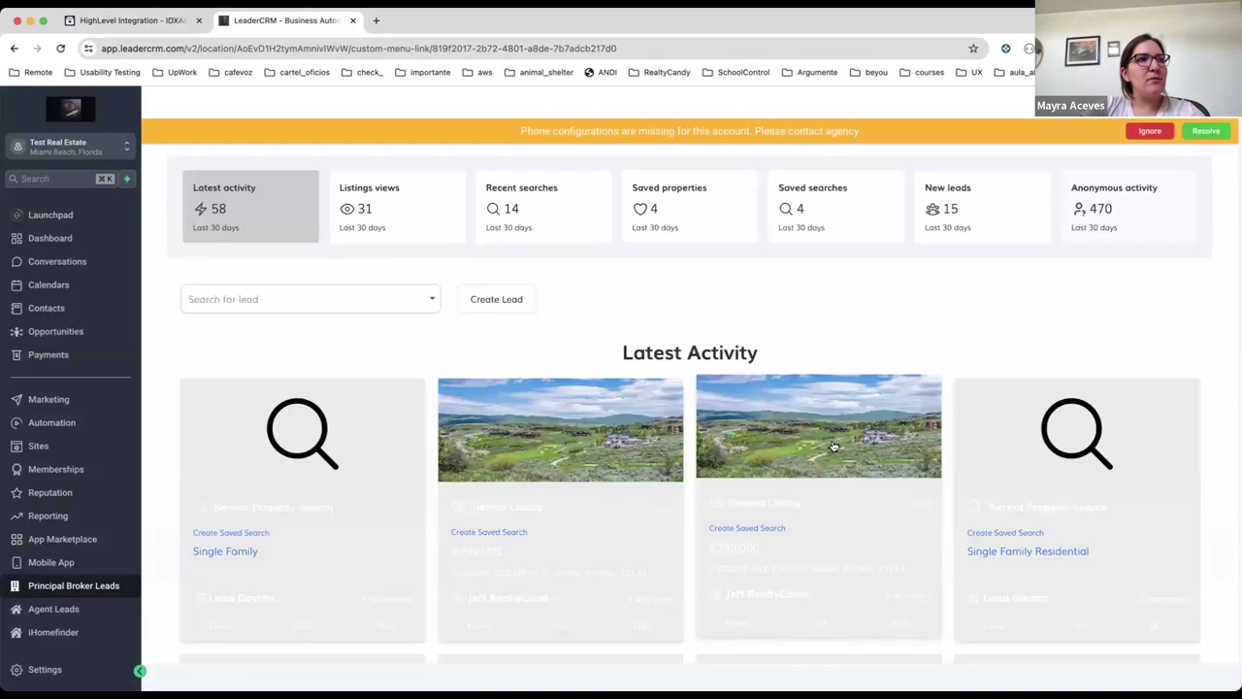
scroll(924, 492, down, 5)
scroll(923, 492, down, 3)
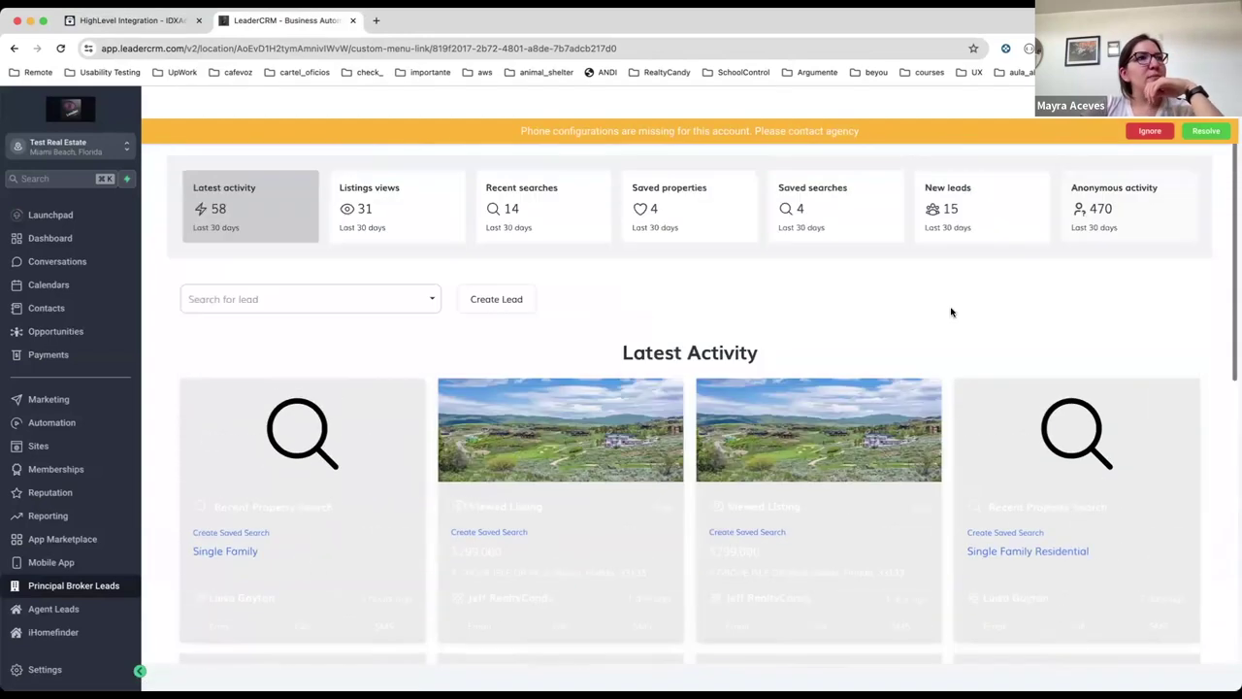
Open the third contact in the Contacts list, ignore the phone configuration warning, and launch the contact's IDX dashboard
click(49, 308)
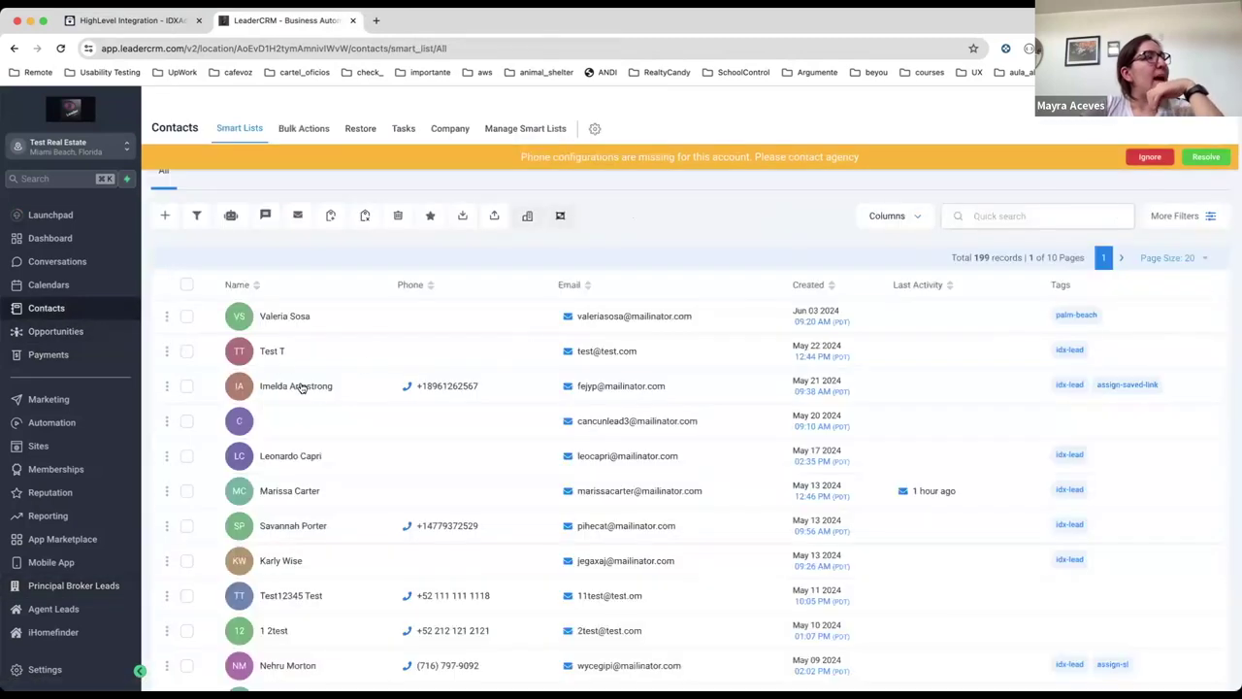
click(296, 386)
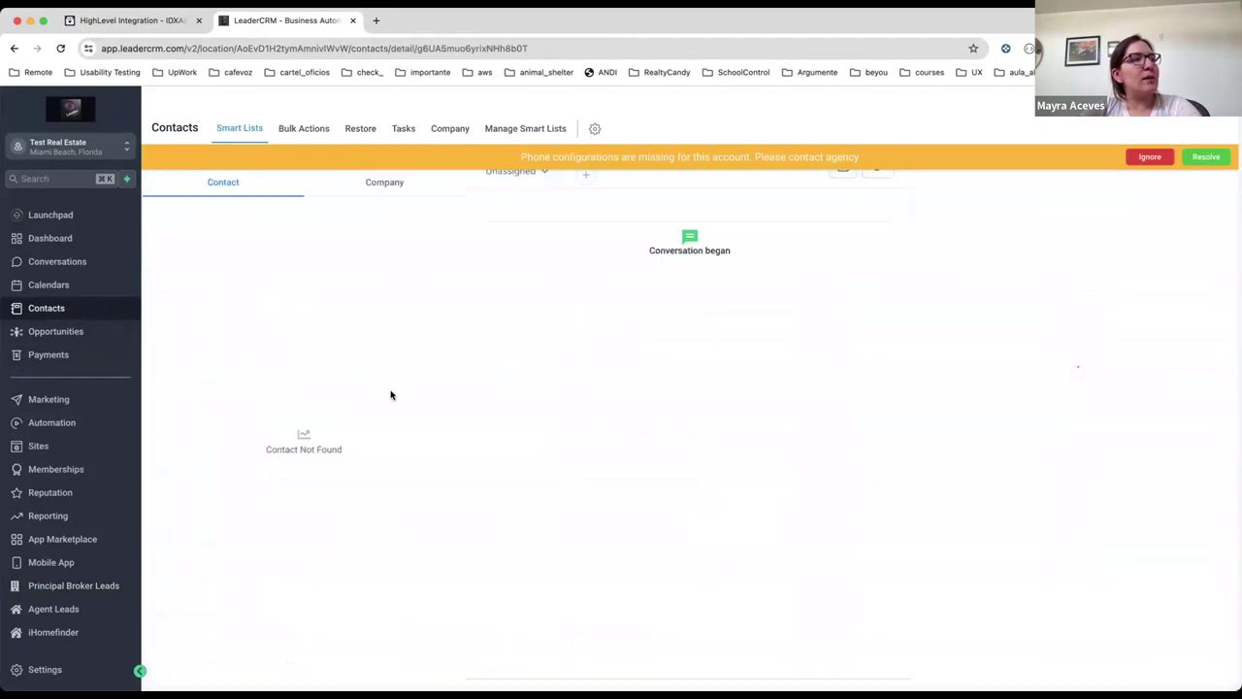
click(1149, 158)
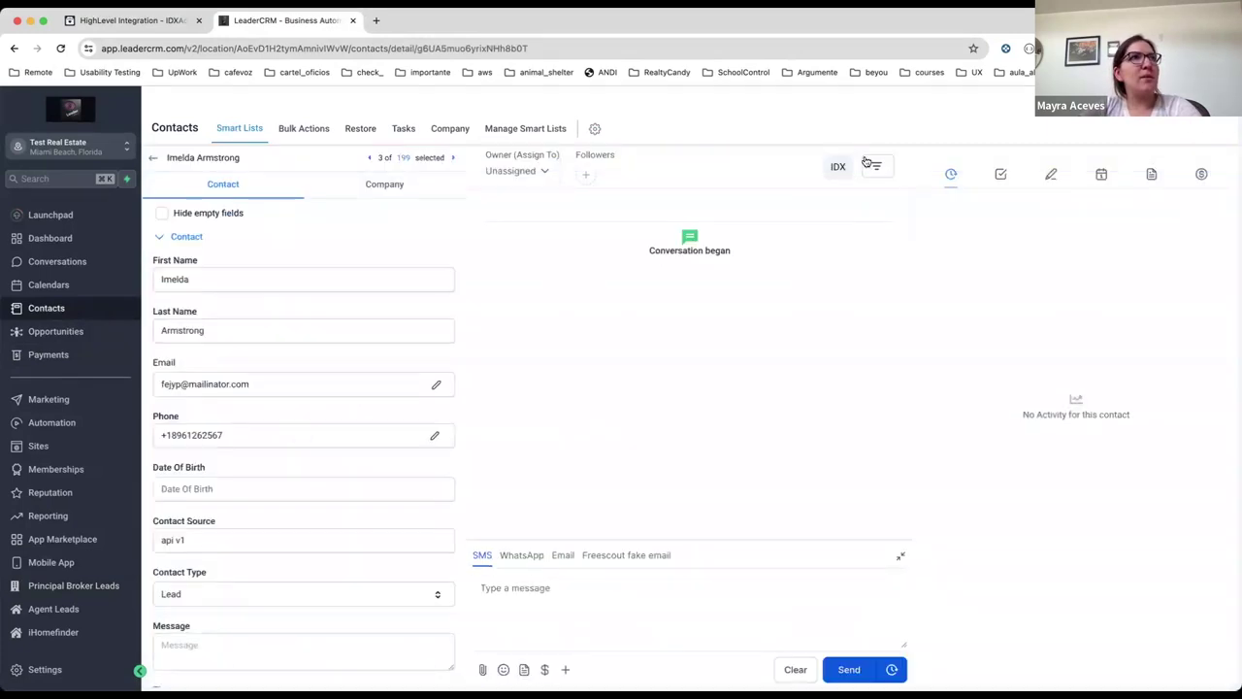
click(837, 166)
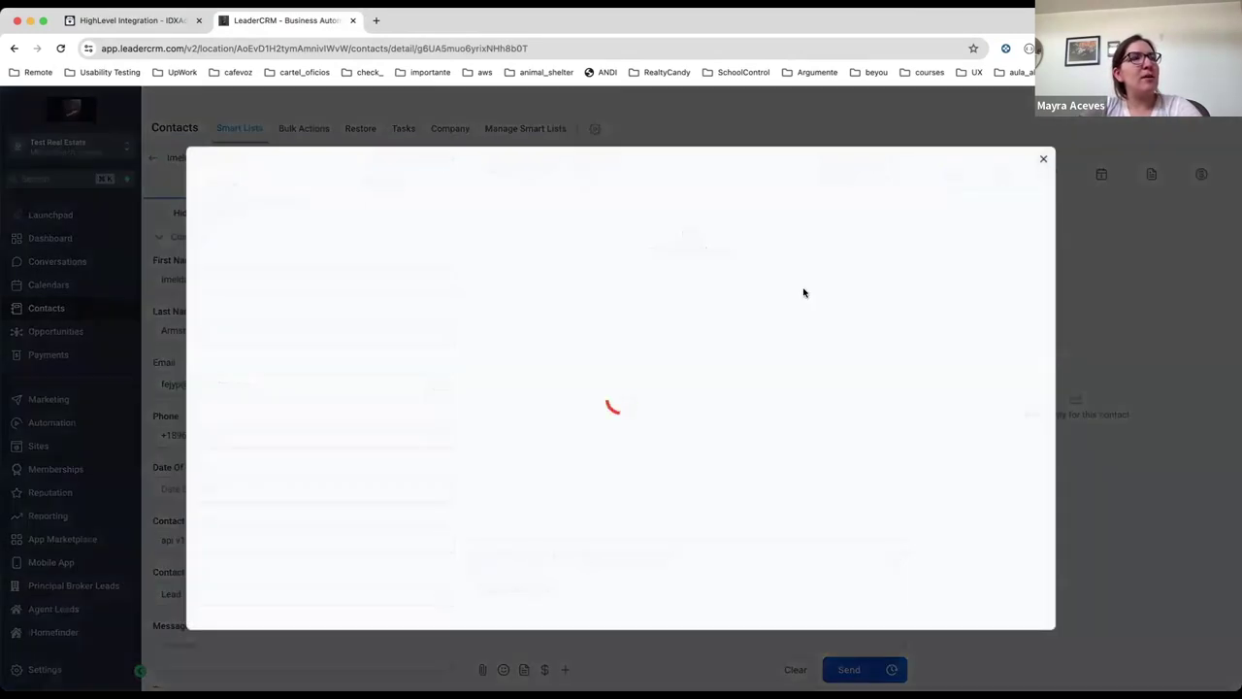
Examine the contact's IDX dashboard cards in LeaderCRM and compare them with the custom CSS rules in the HighLevel integration settings
scroll(842, 375, down, 2)
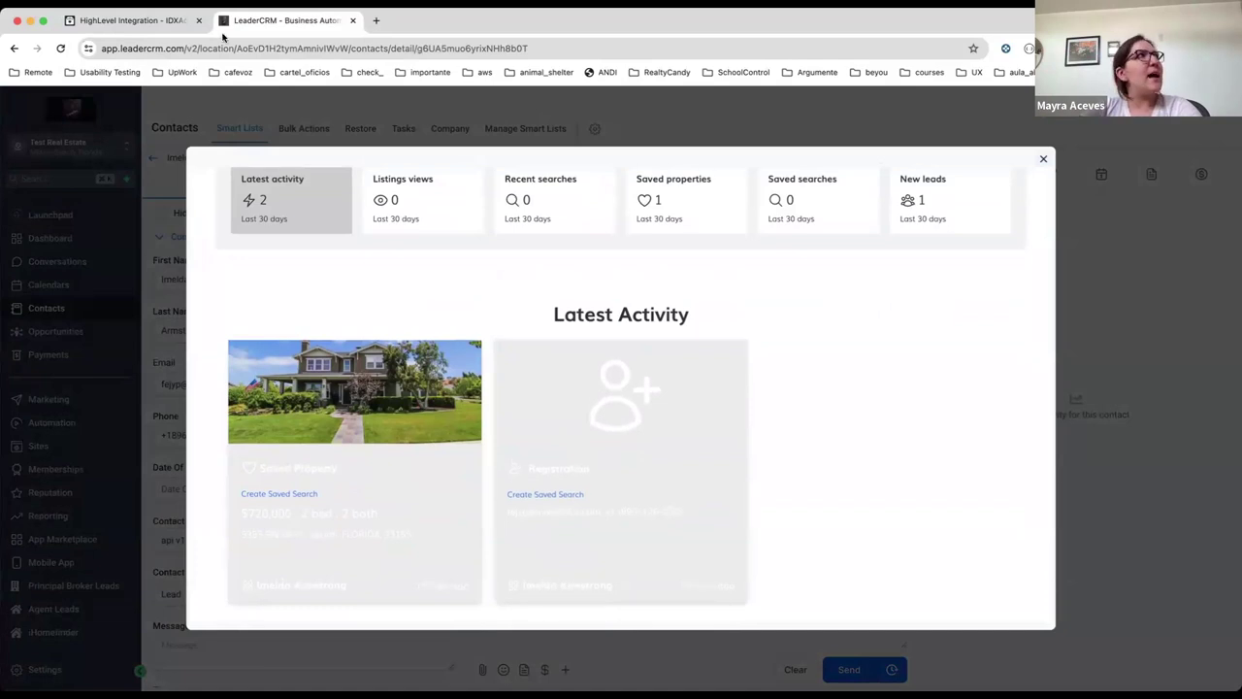
click(145, 21)
scroll(619, 351, up, 6)
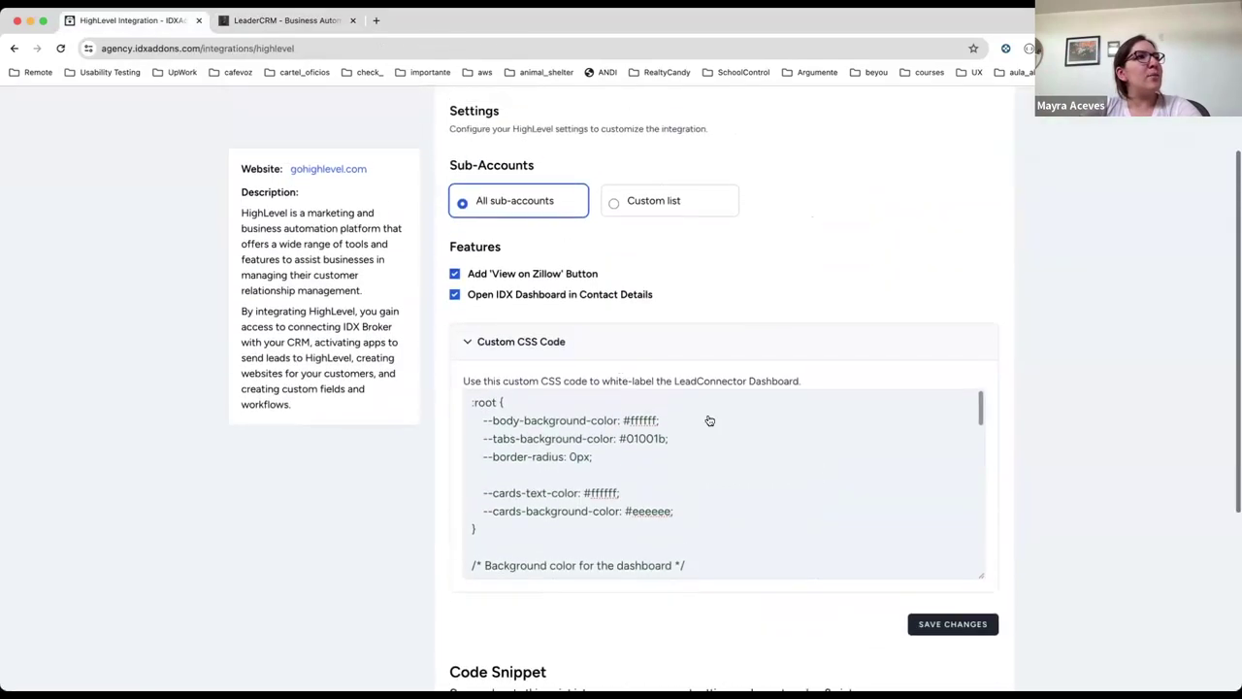
scroll(727, 388, down, 5)
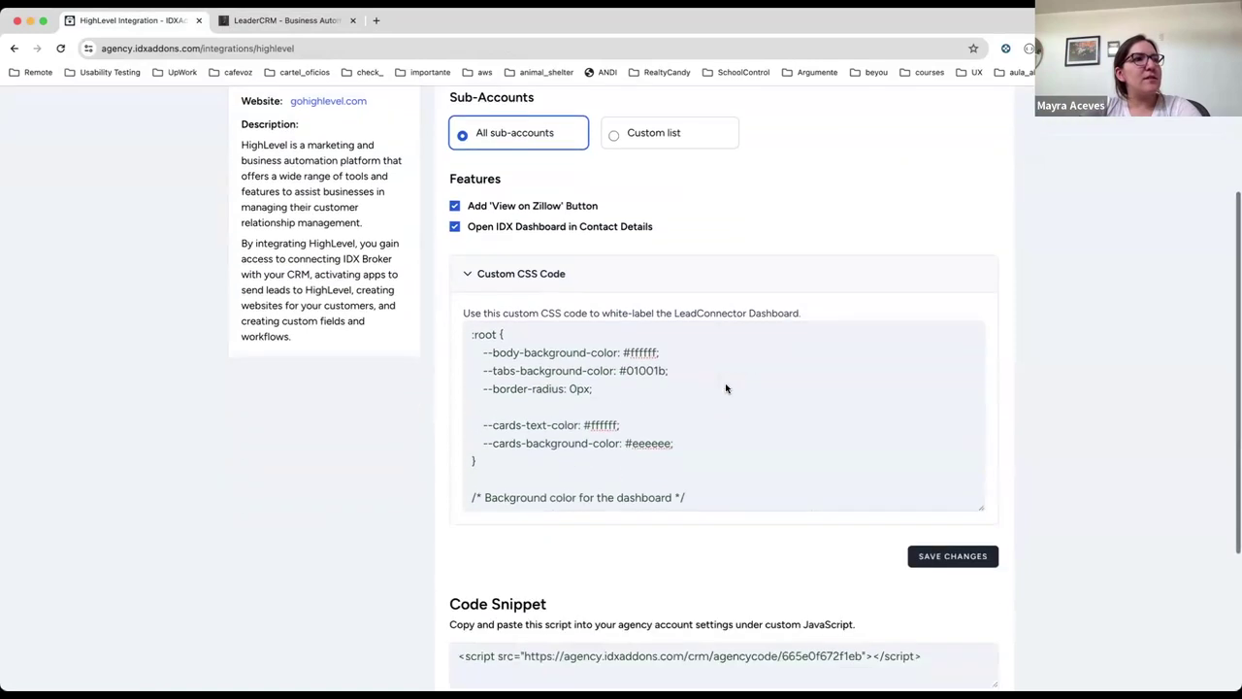
scroll(735, 508, down, 2)
scroll(735, 507, up, 5)
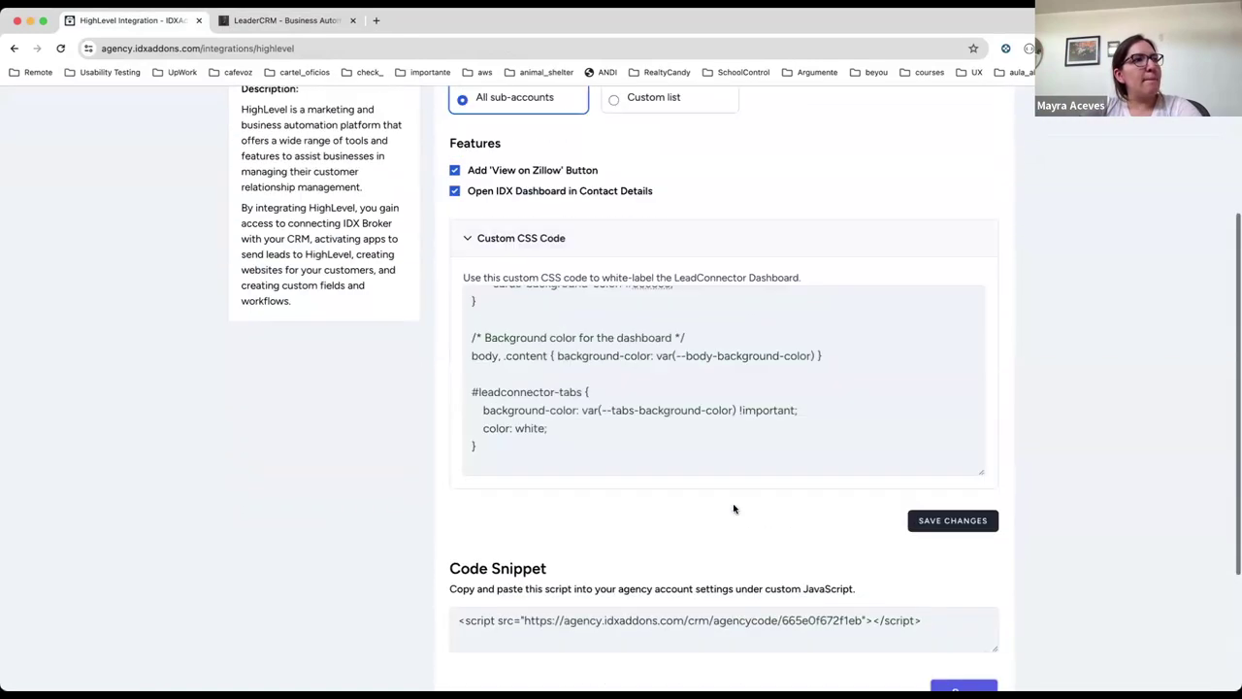
scroll(910, 320, down, 1)
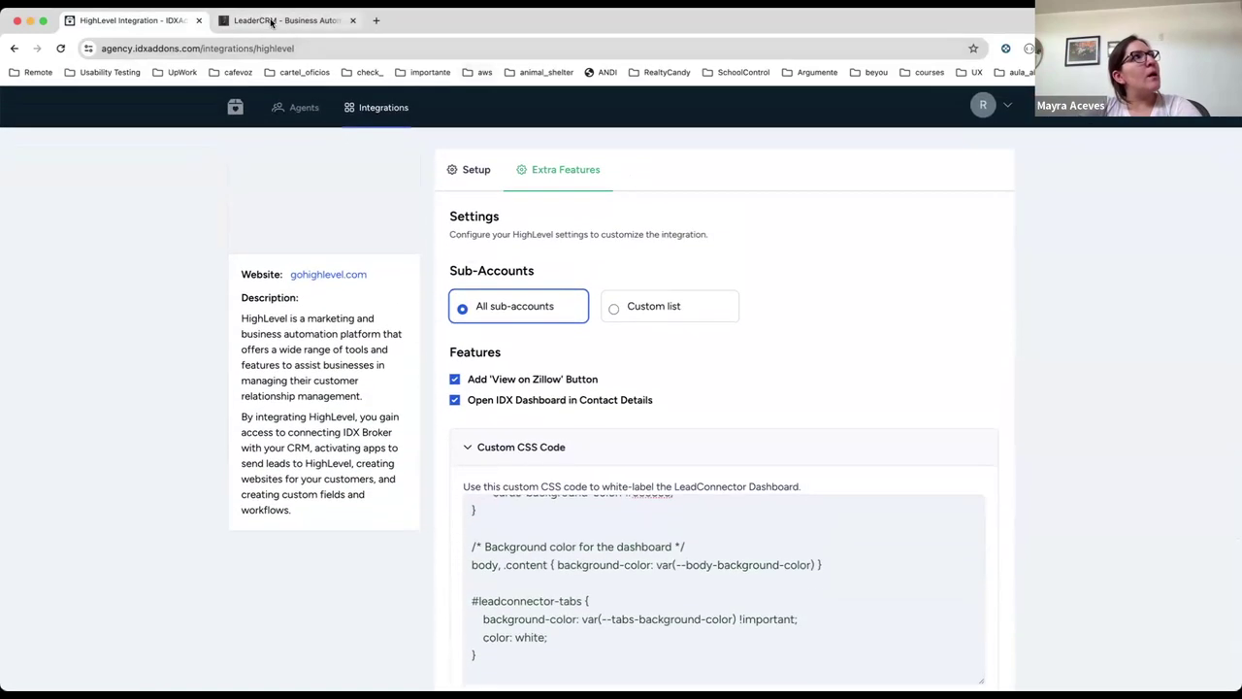
click(272, 21)
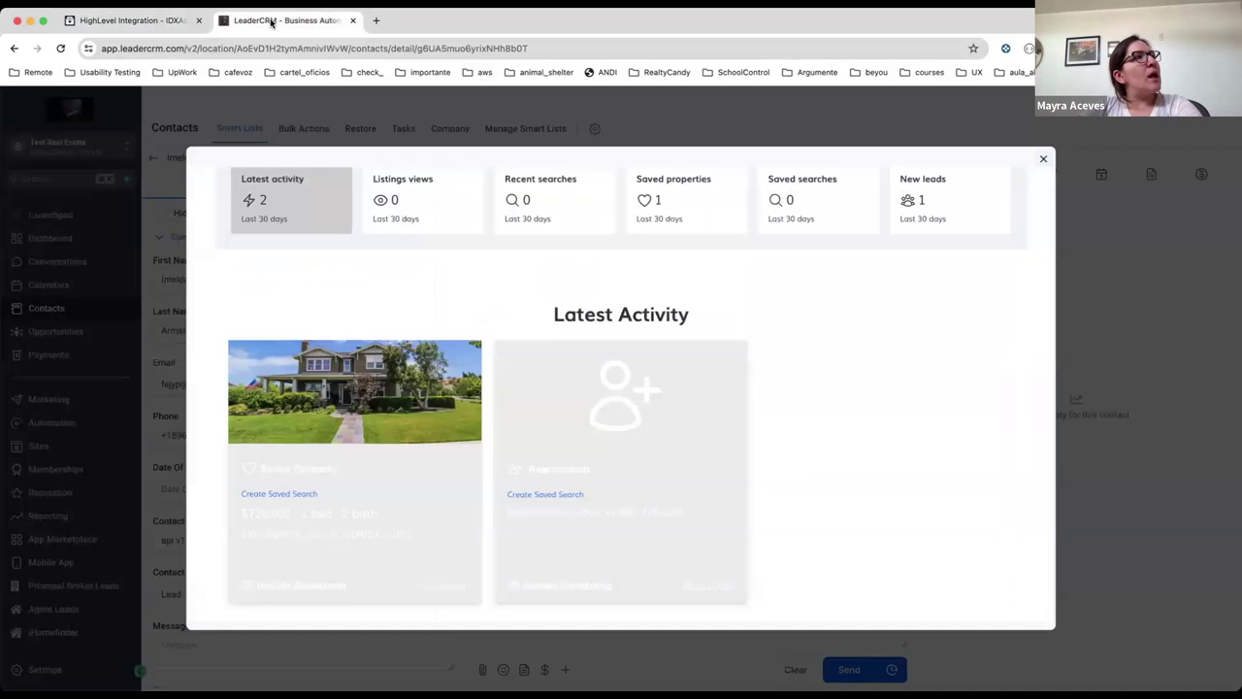
Review the HighLevel integration's Extra Features settings, from the feature options and custom CSS rules to the code snippet and White Label section
click(160, 20)
scroll(643, 270, down, 1)
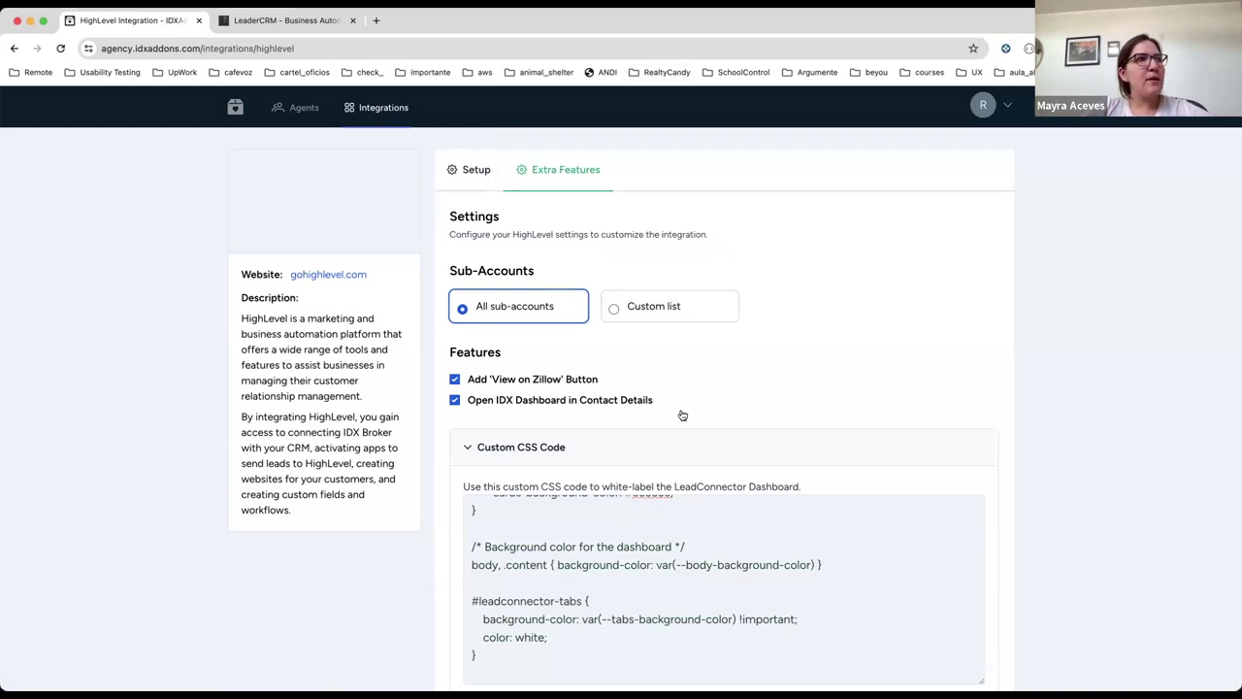
scroll(687, 420, down, 1)
scroll(779, 340, up, 1)
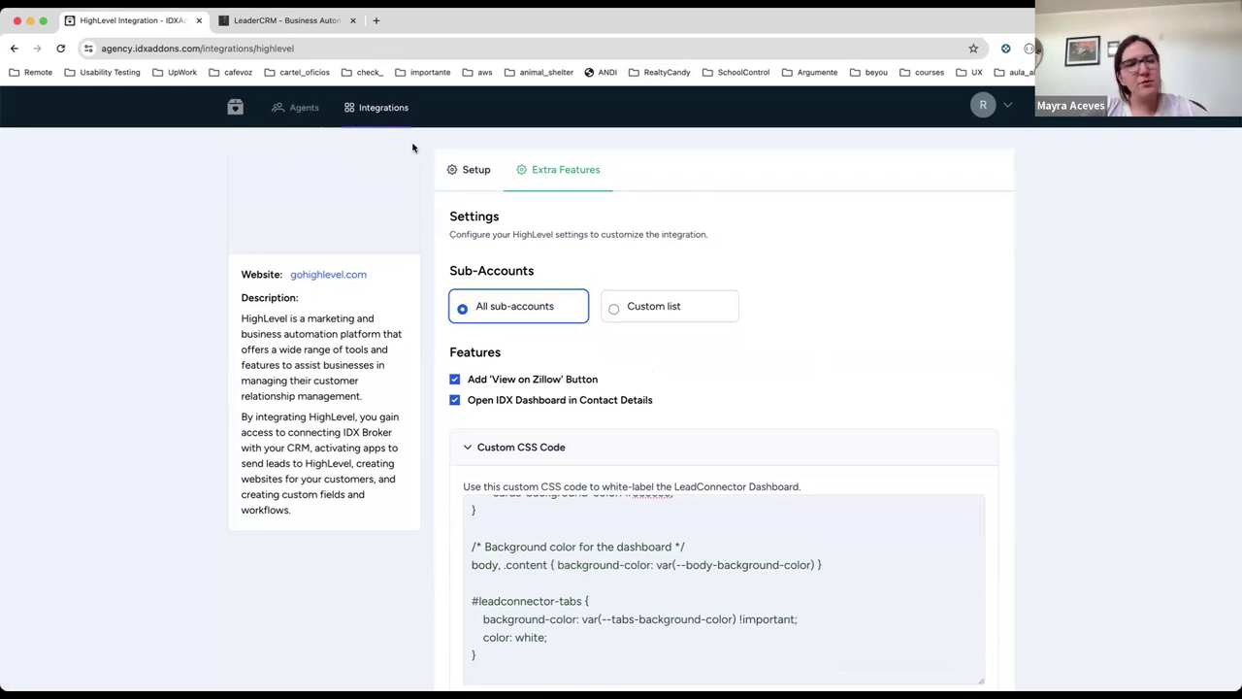
scroll(674, 325, down, 3)
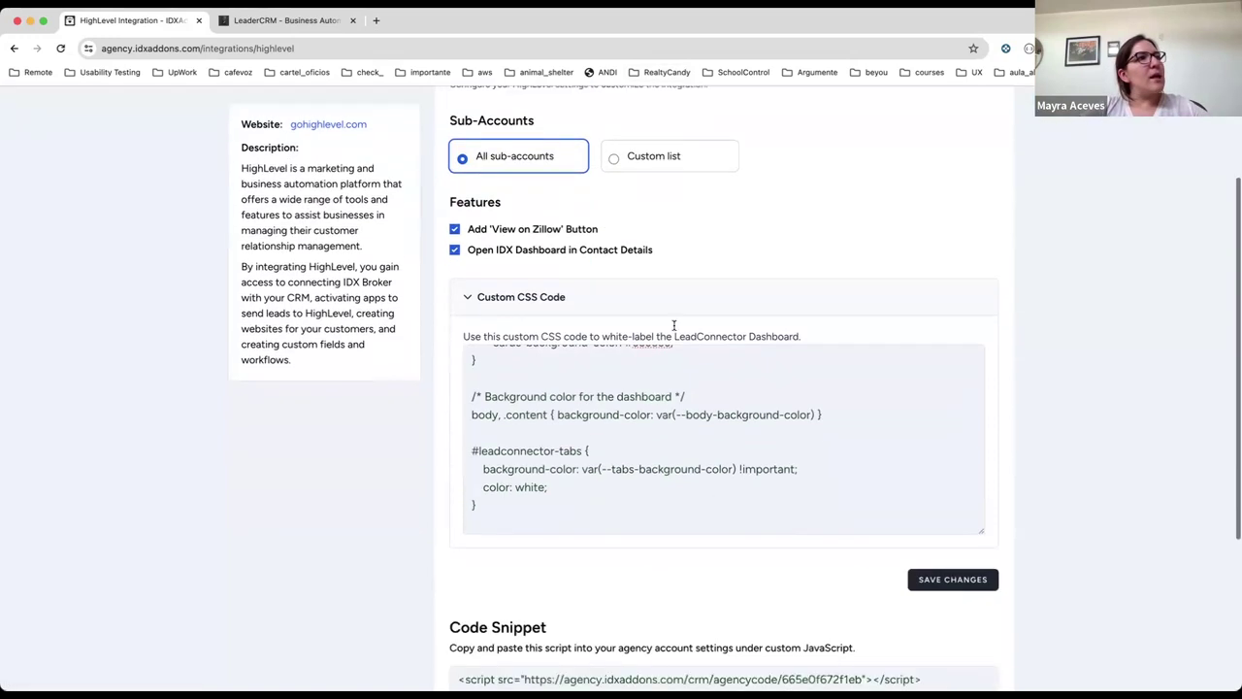
scroll(673, 325, down, 5)
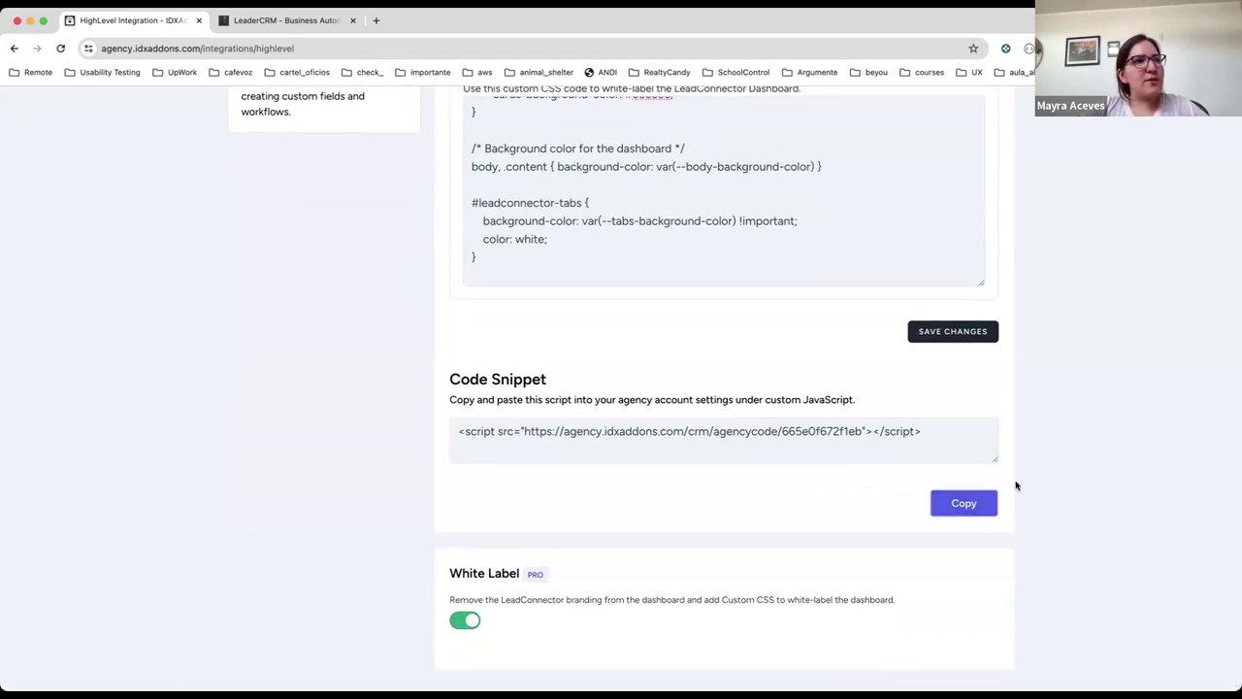
scroll(807, 472, up, 7)
scroll(781, 473, down, 6)
scroll(1062, 356, down, 2)
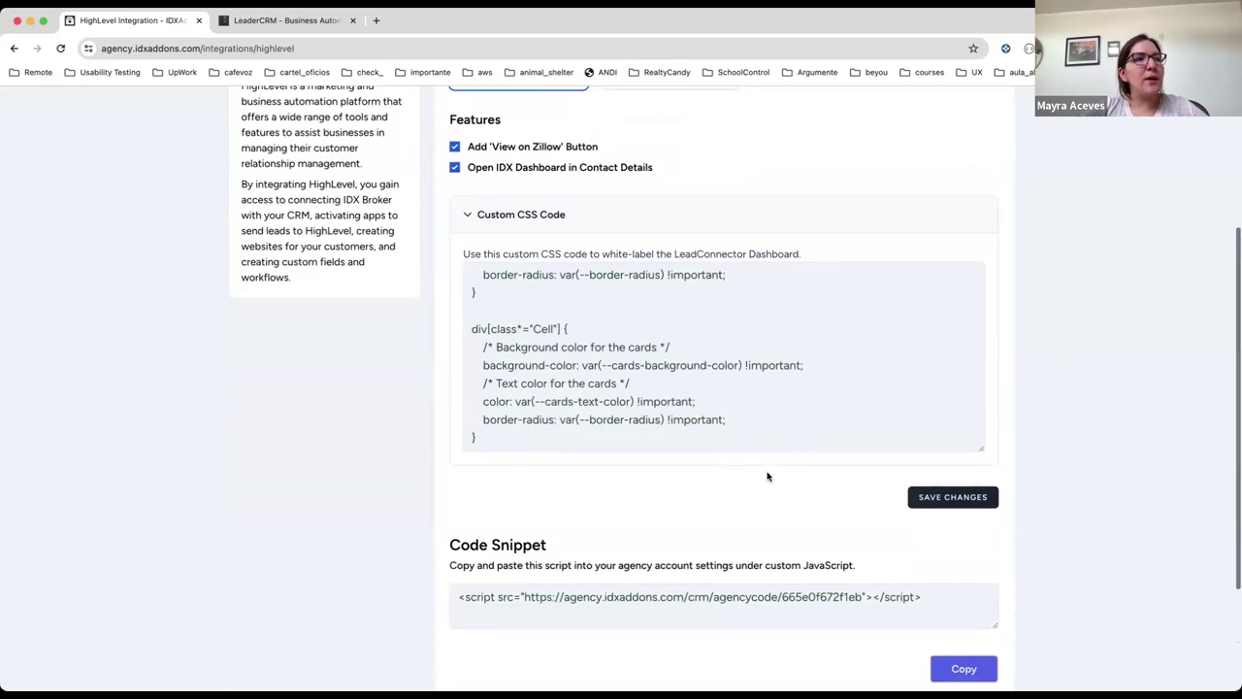
scroll(820, 493, down, 3)
scroll(1000, 430, up, 1)
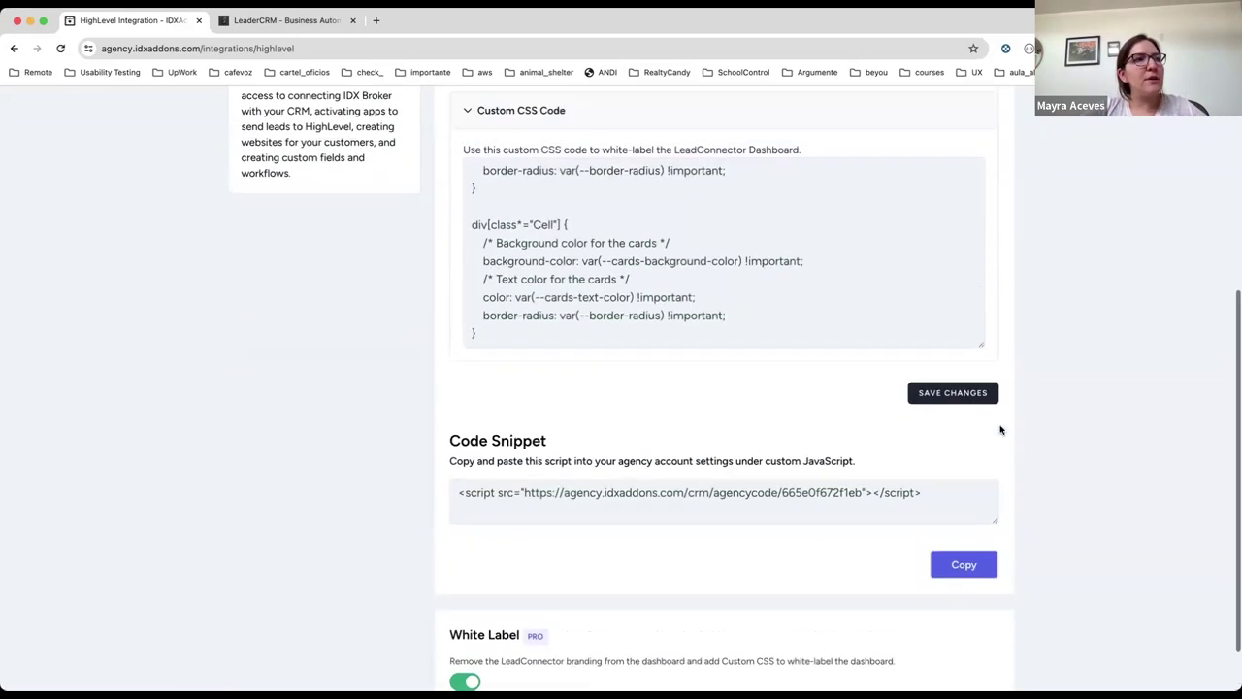
scroll(1001, 430, up, 6)
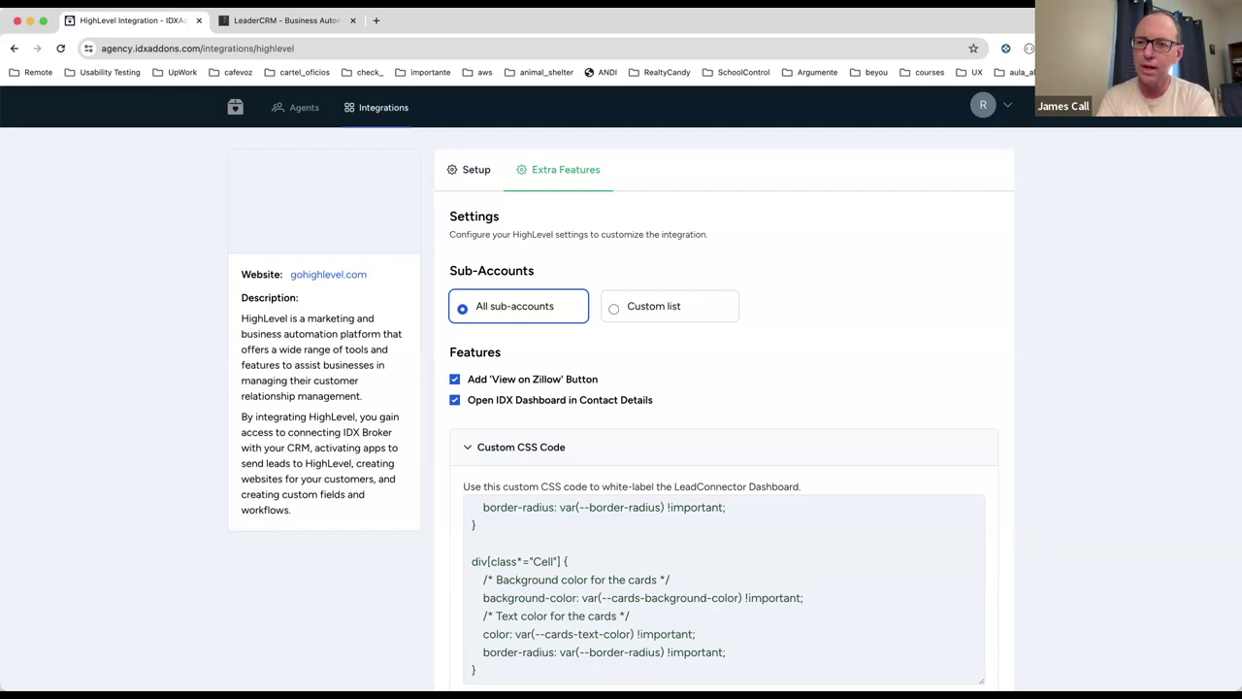
Clear all of the HighLevel integration's custom CSS code and save the changes
click(778, 570)
key(super+a)
key(BackSpace)
scroll(903, 468, down, 2)
scroll(903, 468, down, 1)
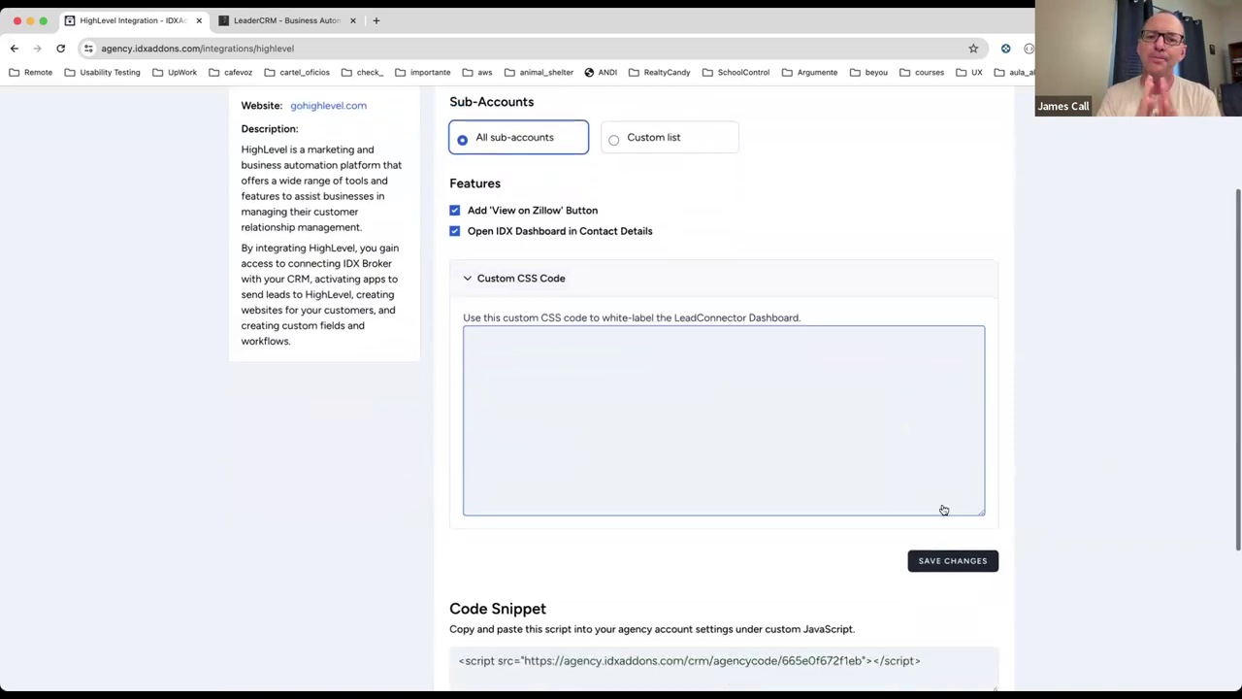
click(953, 561)
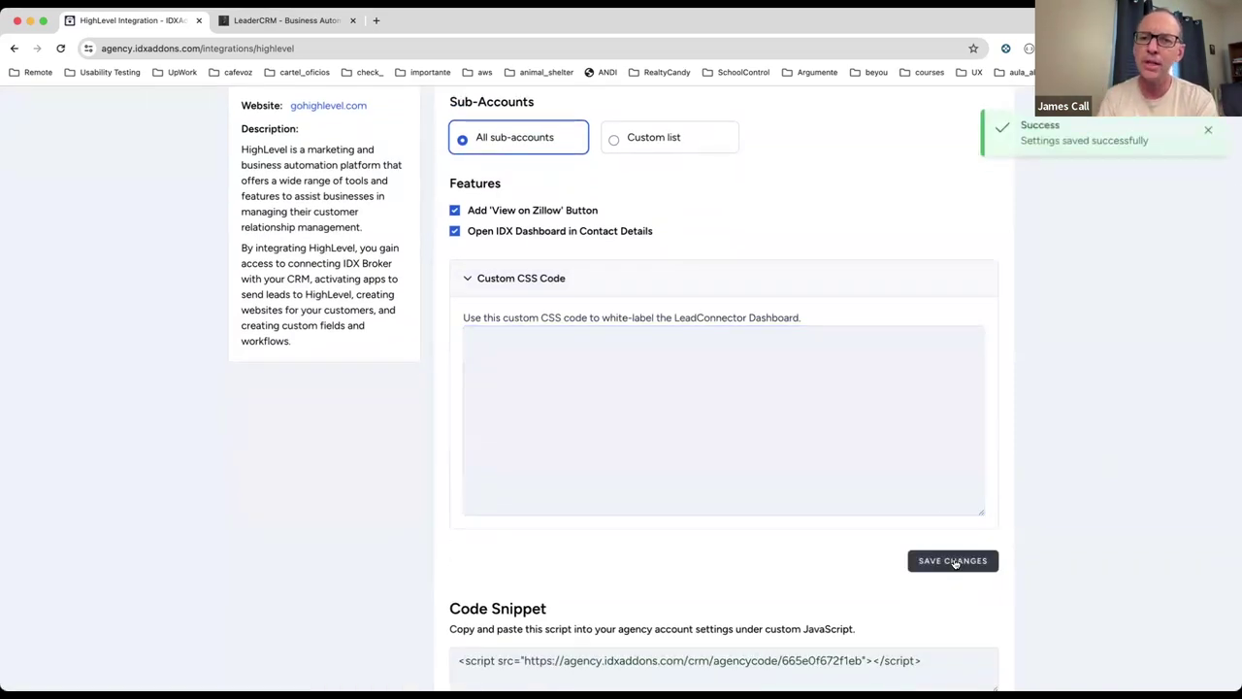